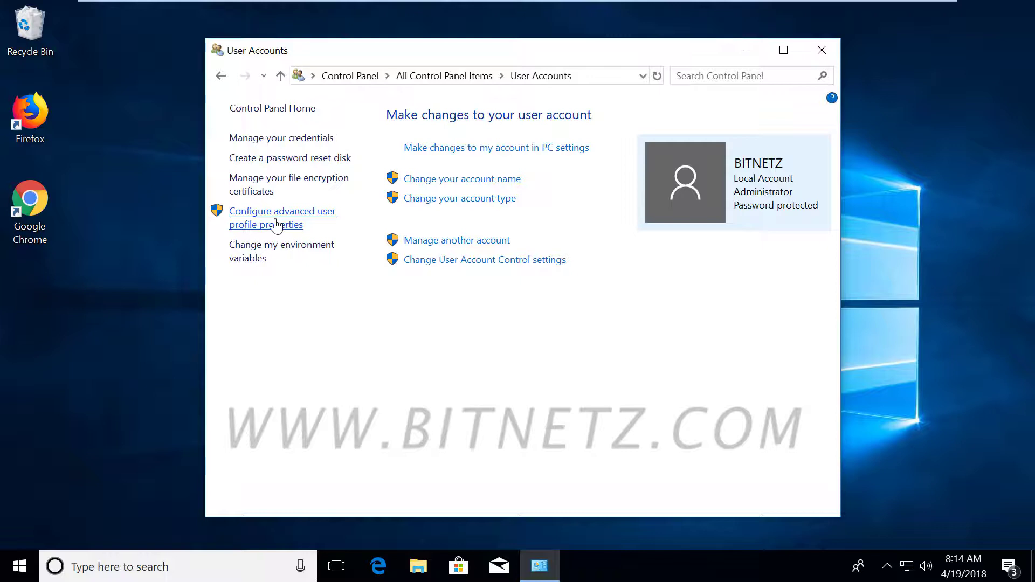
- Open the advanced user profile properties and view the profile type options for the stored BITNETZ profile
{"action": "left_click", "coordinate": [276, 226]}
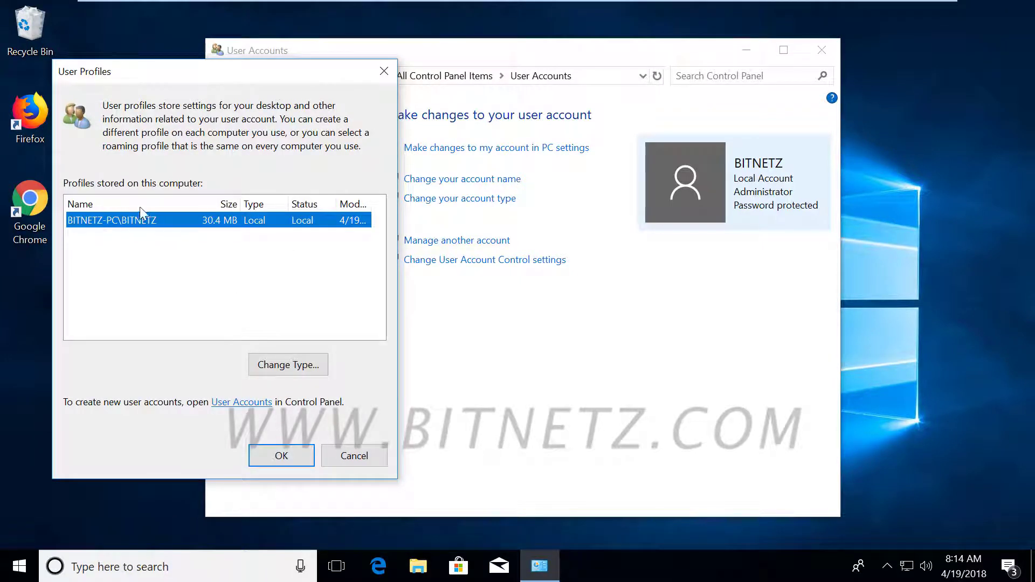
{"action": "left_click", "coordinate": [287, 368]}
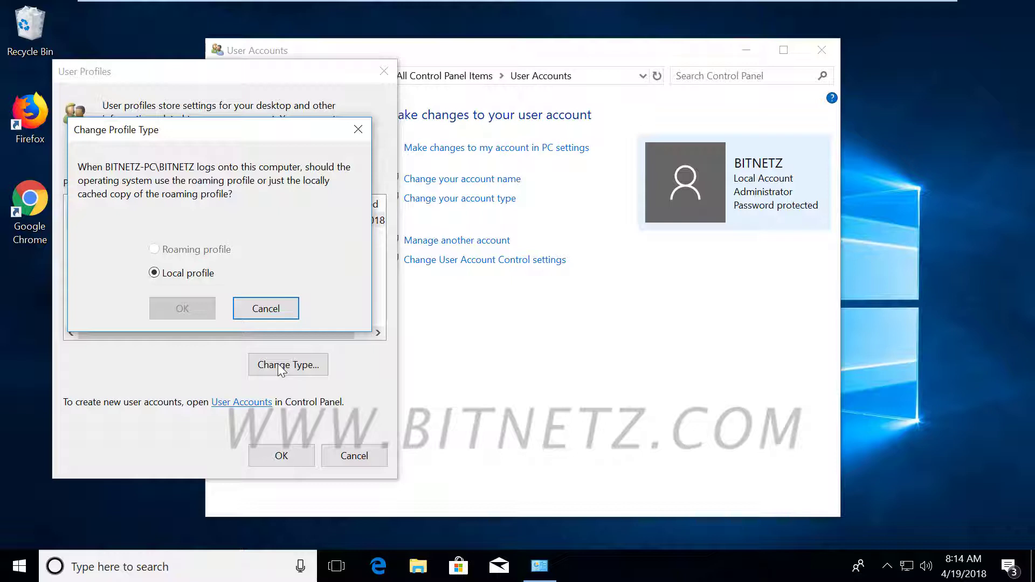
{"action": "left_click_drag", "start_coordinate": [241, 244], "coordinate": [269, 241]}
{"action": "left_click_drag", "start_coordinate": [226, 271], "coordinate": [258, 268]}
{"action": "mouse_move", "coordinate": [485, 305]}
{"action": "left_mouse_down"}
{"action": "mouse_move", "coordinate": [473, 315]}
{"action": "mouse_move", "coordinate": [552, 297]}
{"action": "mouse_move", "coordinate": [639, 322]}
{"action": "left_mouse_up"}
{"action": "mouse_move", "coordinate": [603, 285]}
{"action": "left_mouse_down"}
{"action": "mouse_move", "coordinate": [639, 319]}
{"action": "mouse_move", "coordinate": [706, 305]}
{"action": "left_mouse_up"}
{"action": "left_click", "coordinate": [492, 335]}
{"action": "left_click_drag", "start_coordinate": [543, 338], "coordinate": [689, 337]}
{"action": "left_click_drag", "start_coordinate": [511, 346], "coordinate": [706, 350]}
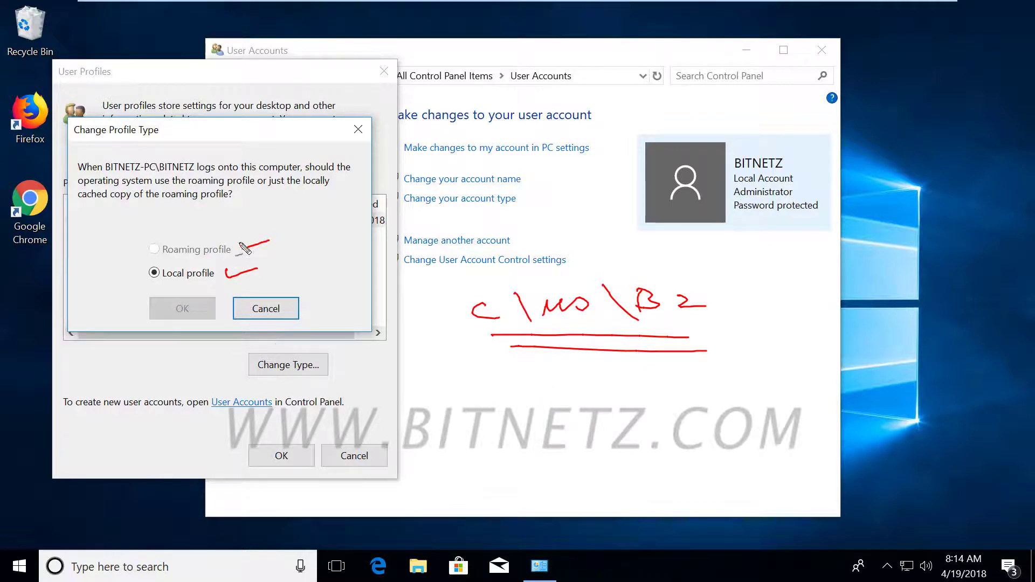
{"action": "key", "text": "Escape"}
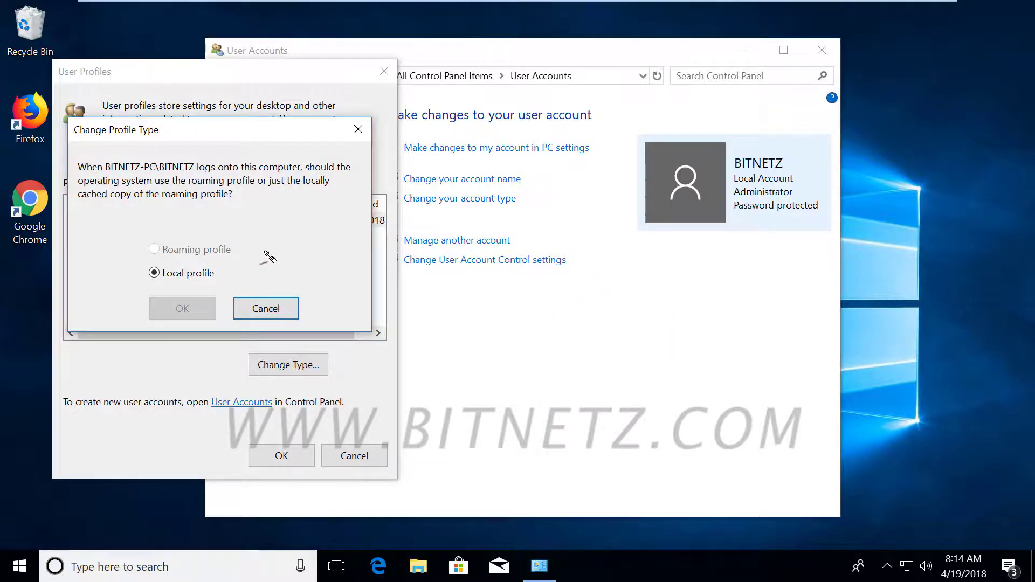
- Cancel the profile type and User Profiles dialogs and close the User Accounts window
{"action": "left_click", "coordinate": [259, 313]}
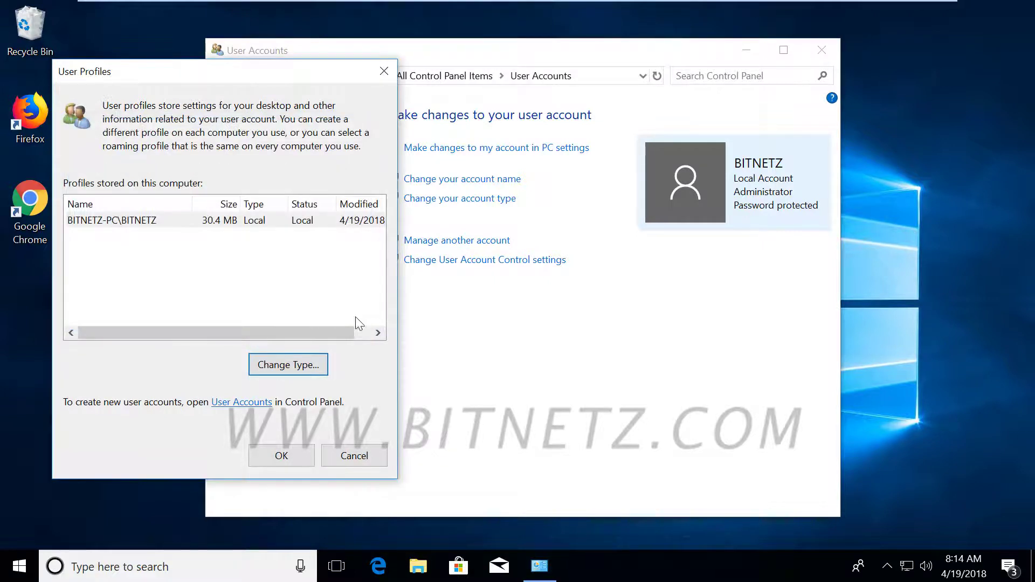
{"action": "left_click", "coordinate": [367, 454]}
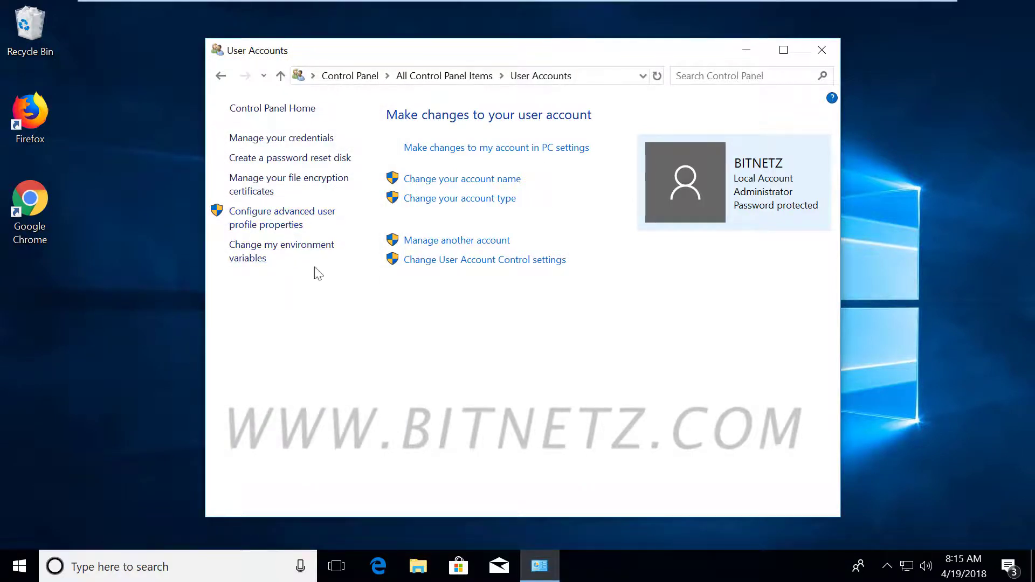
{"action": "left_click", "coordinate": [814, 52]}
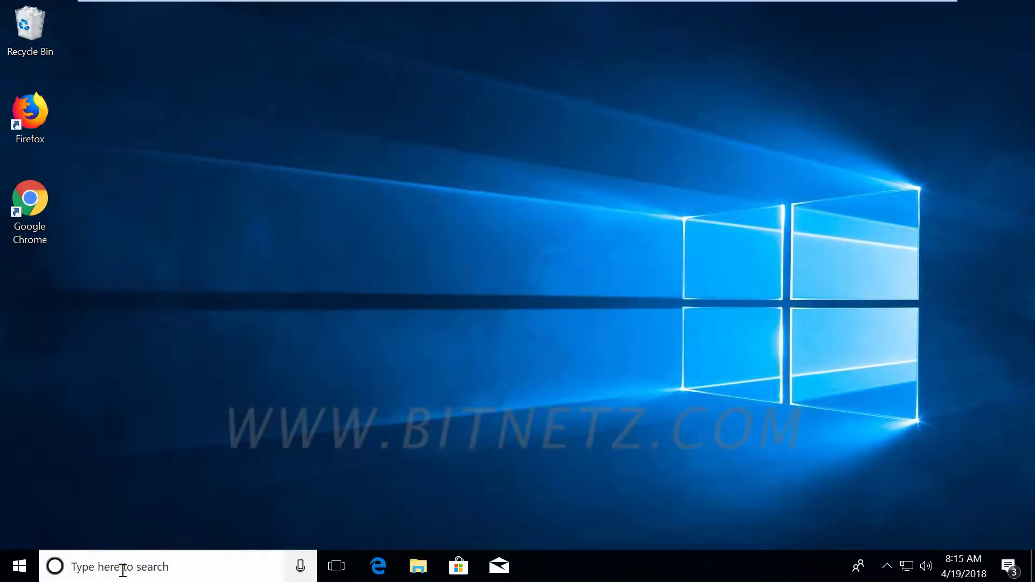
- Bring back the Control Panel items and open the User Profiles settings through System's advanced system settings, allowing the elevation
{"action": "left_click", "coordinate": [123, 570]}
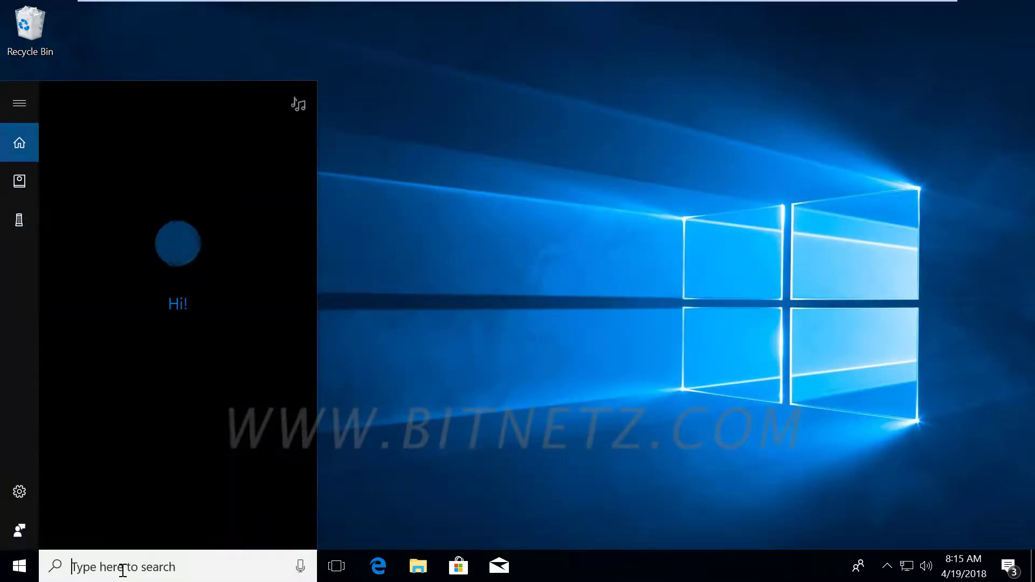
{"action": "mouse_move", "coordinate": [538, 574]}
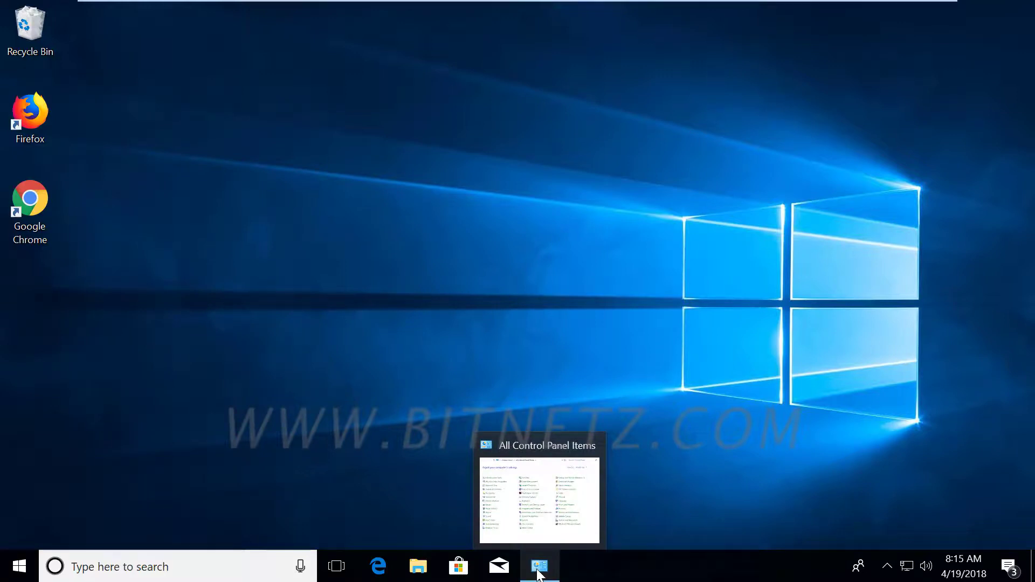
{"action": "left_click", "coordinate": [539, 574]}
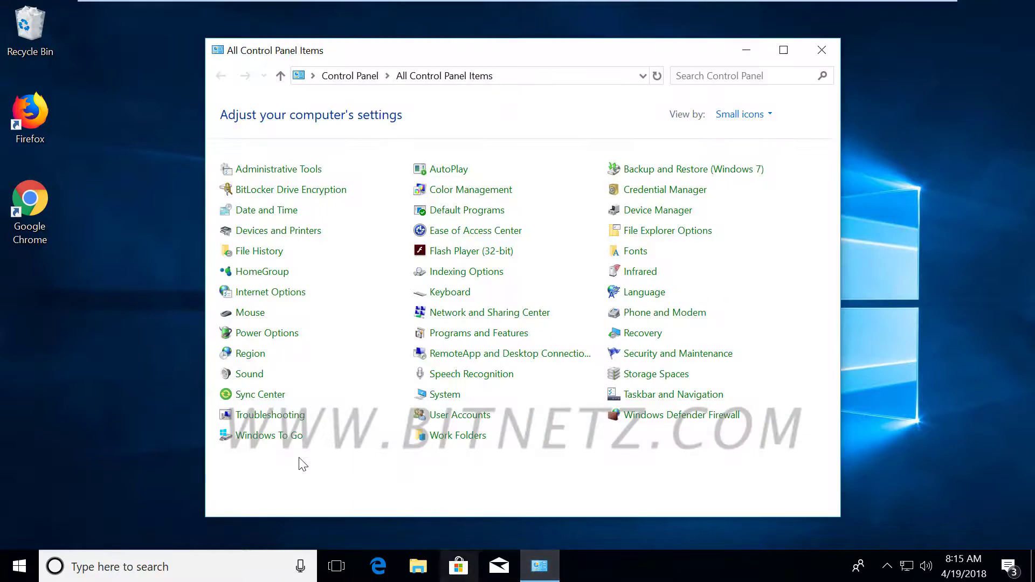
{"action": "left_click", "coordinate": [452, 396]}
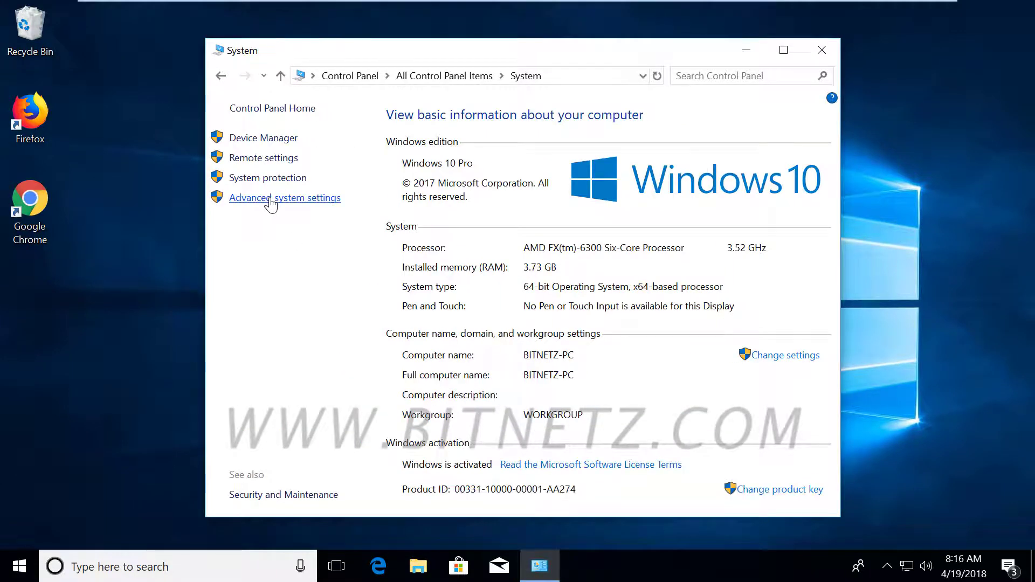
{"action": "left_click", "coordinate": [269, 200]}
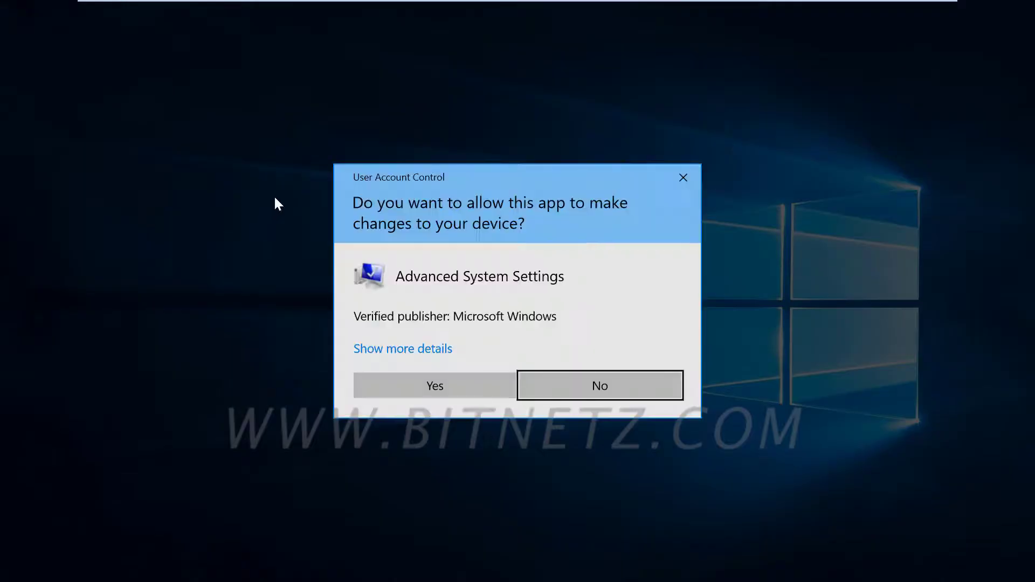
{"action": "left_click", "coordinate": [419, 385]}
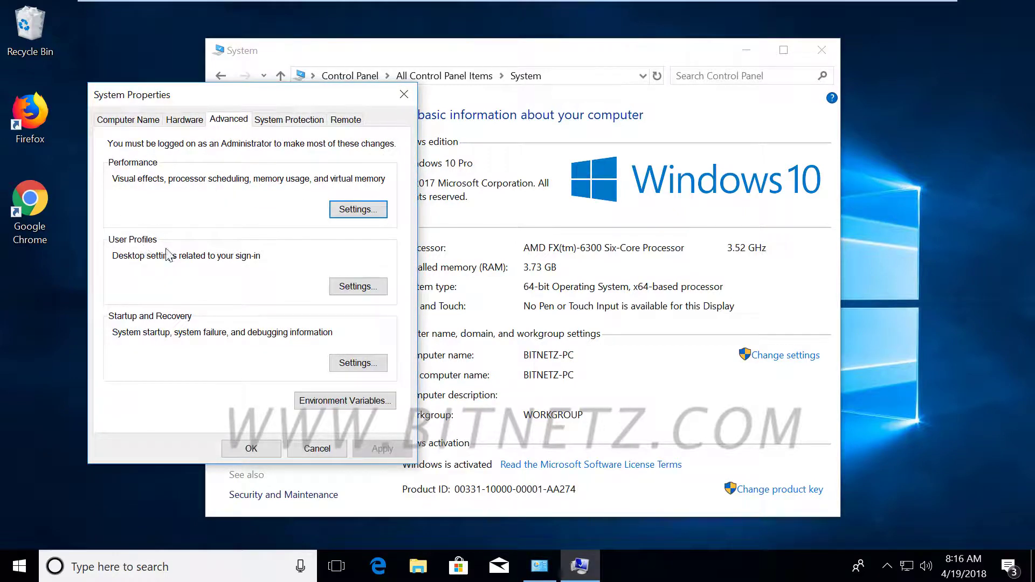
{"action": "left_click", "coordinate": [366, 294]}
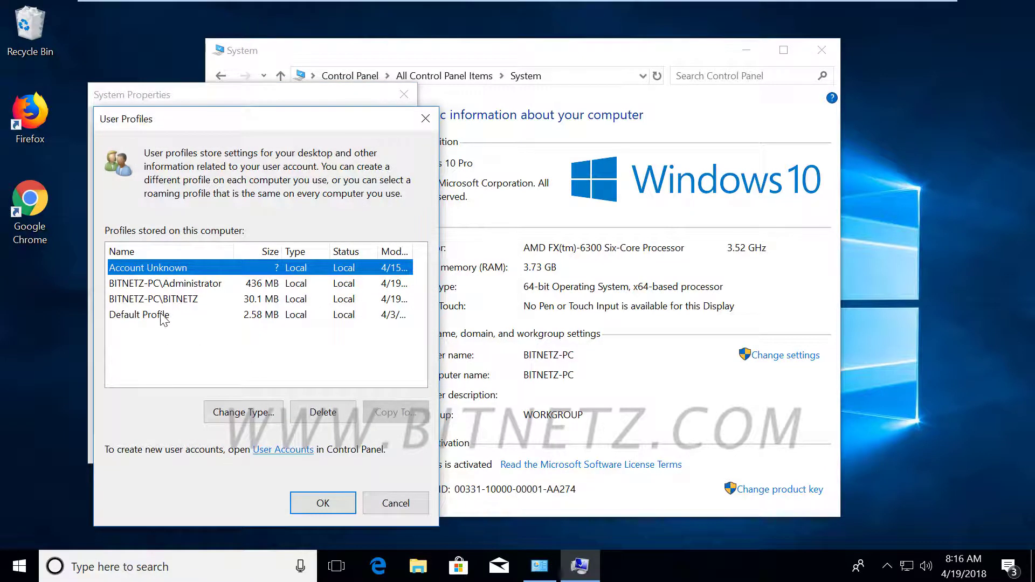
- Check which actions are available for the Default Profile, Administrator and BITNETZ profiles stored on the computer
{"action": "left_click", "coordinate": [164, 318]}
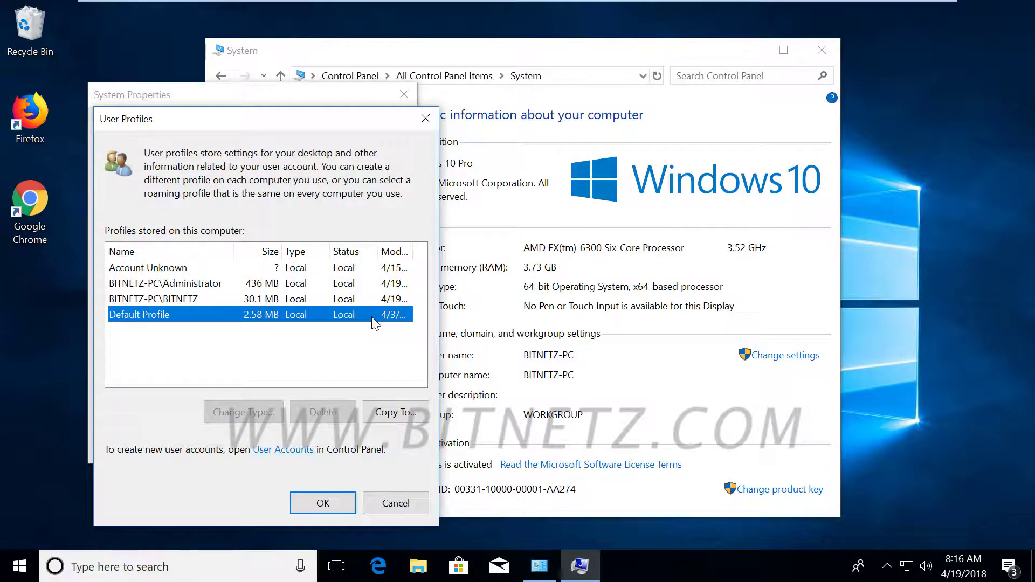
{"action": "left_click", "coordinate": [163, 284]}
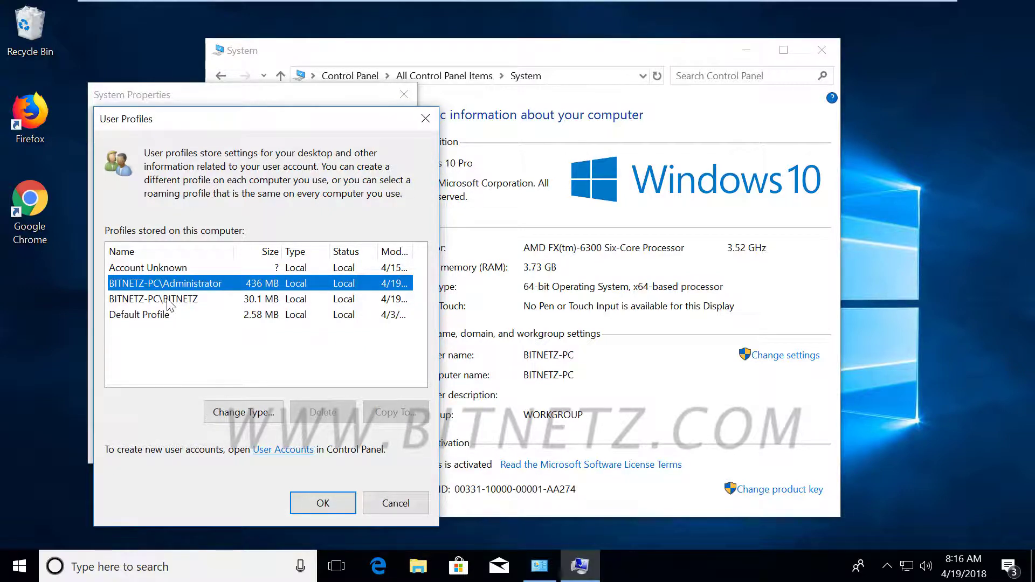
{"action": "left_click", "coordinate": [168, 299]}
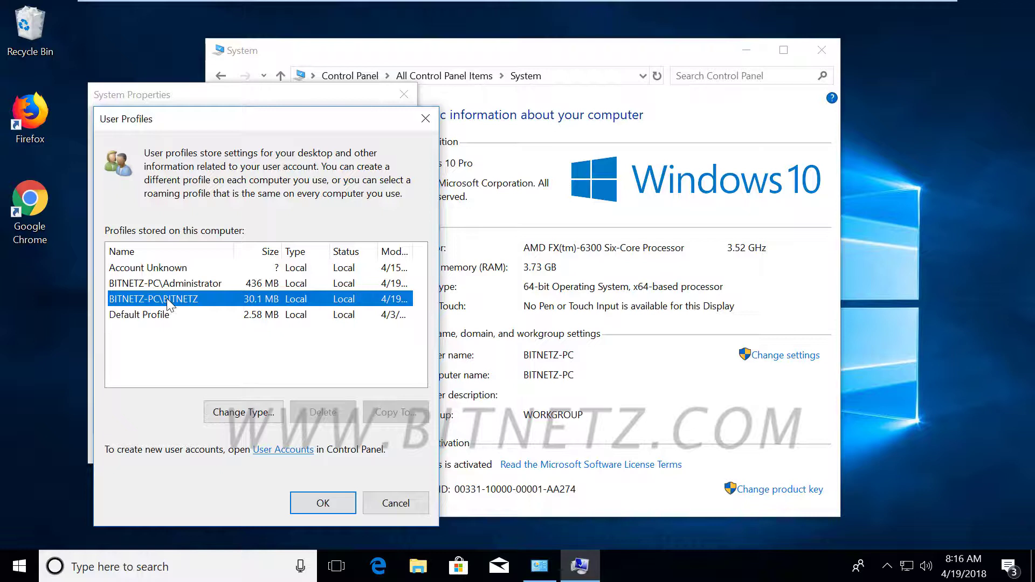
{"action": "left_click", "coordinate": [167, 316]}
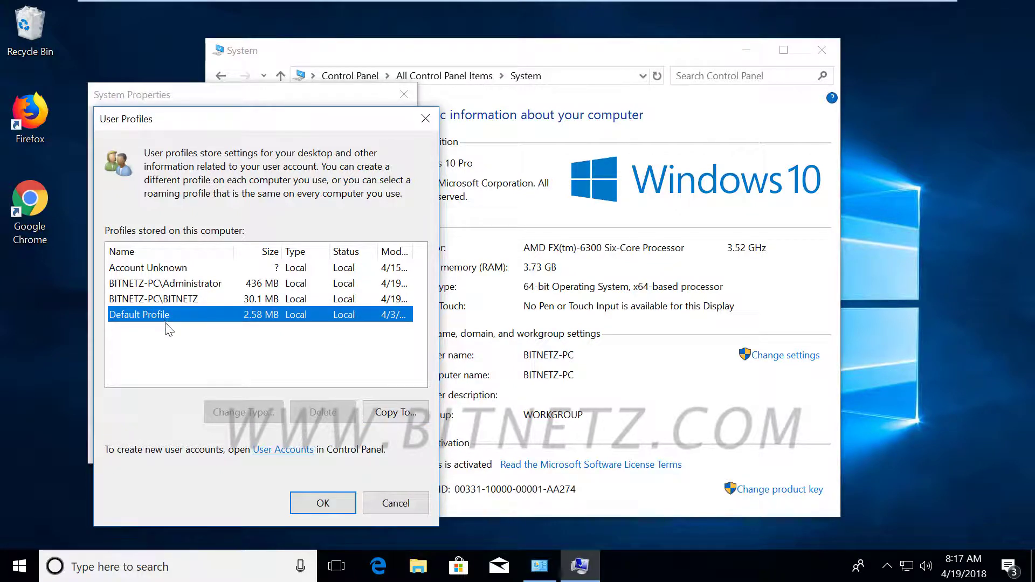
{"action": "left_click", "coordinate": [162, 303]}
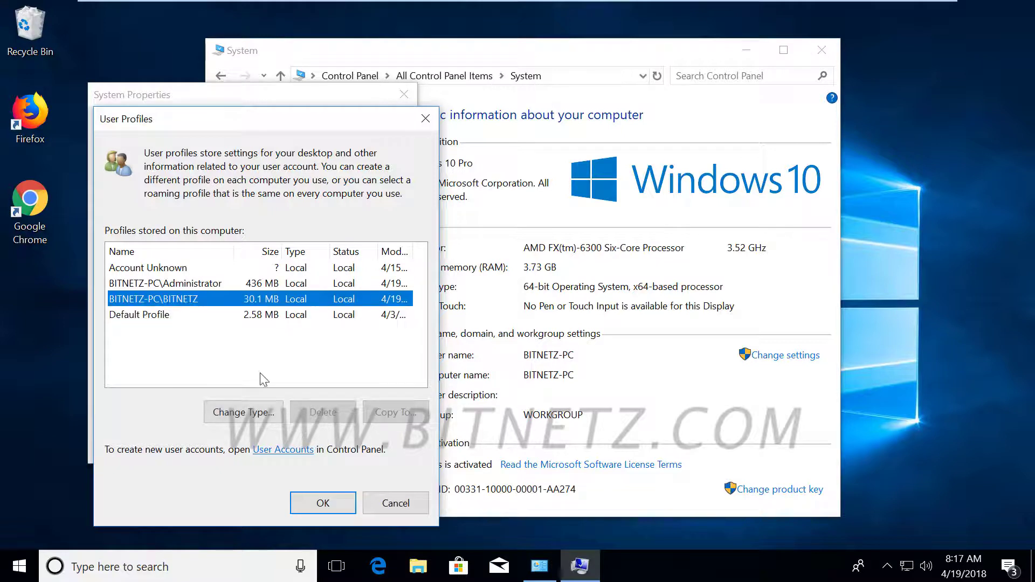
{"action": "left_click", "coordinate": [197, 285]}
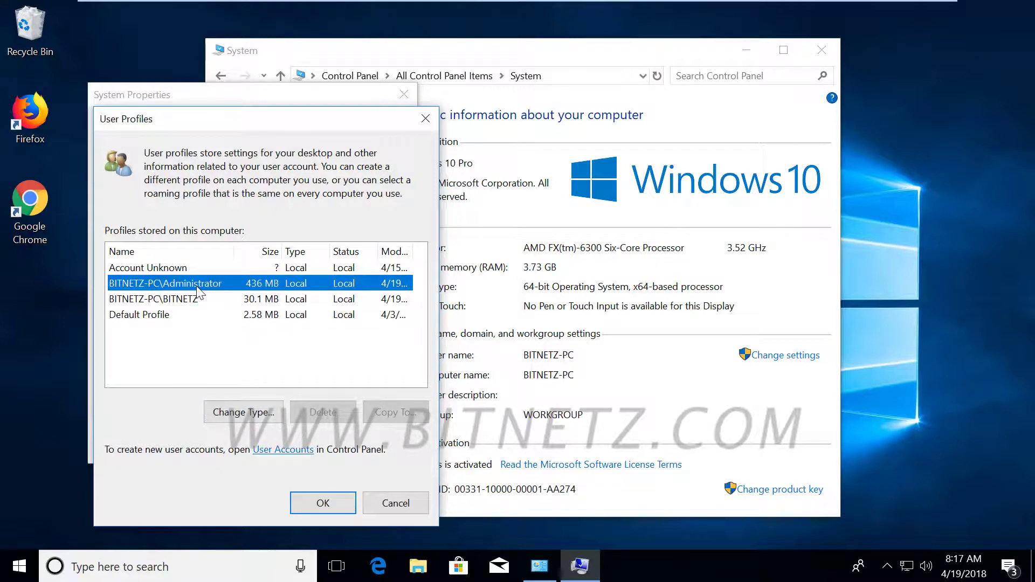
- Copy the Default Profile to the folder D:\Doc, agreeing to overwrite its existing contents
{"action": "left_click", "coordinate": [167, 315]}
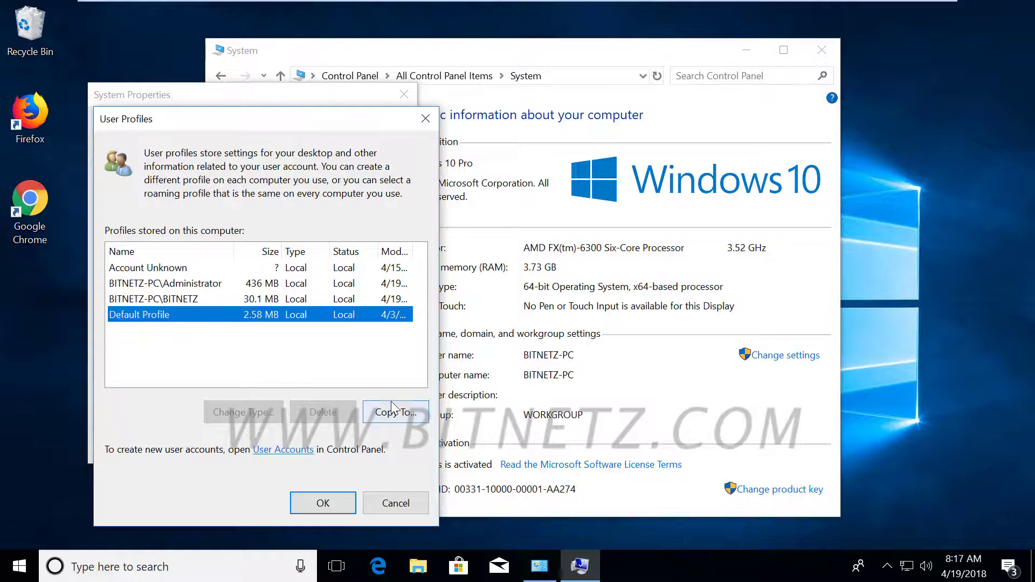
{"action": "left_click", "coordinate": [393, 419]}
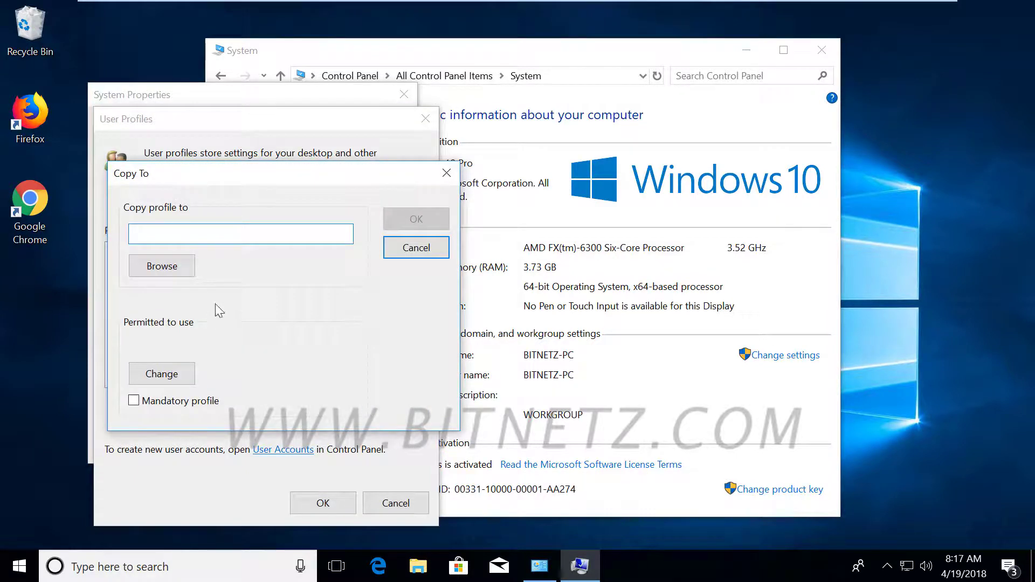
{"action": "left_click", "coordinate": [161, 267]}
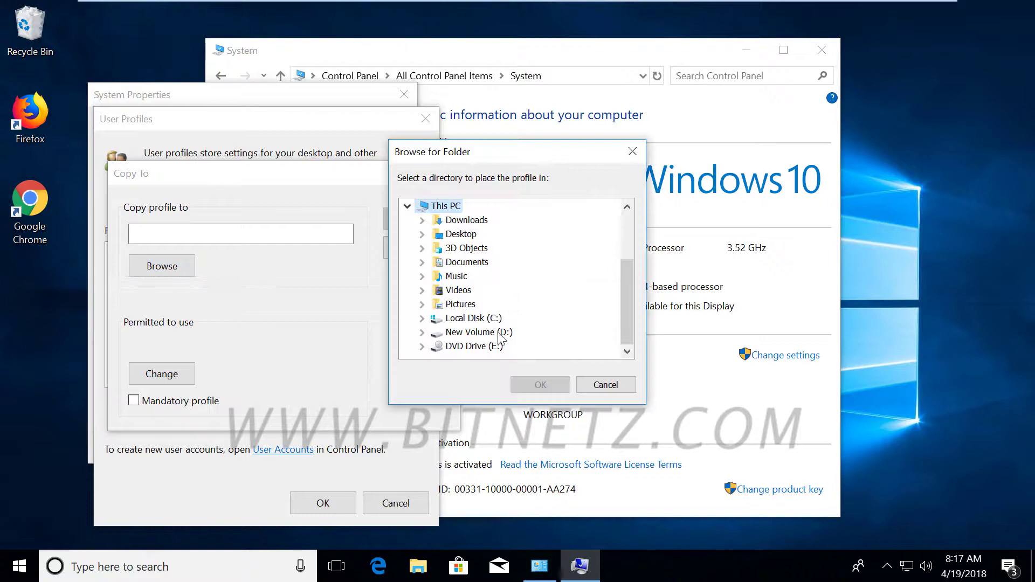
{"action": "double_click", "coordinate": [495, 332]}
{"action": "left_click", "coordinate": [471, 223]}
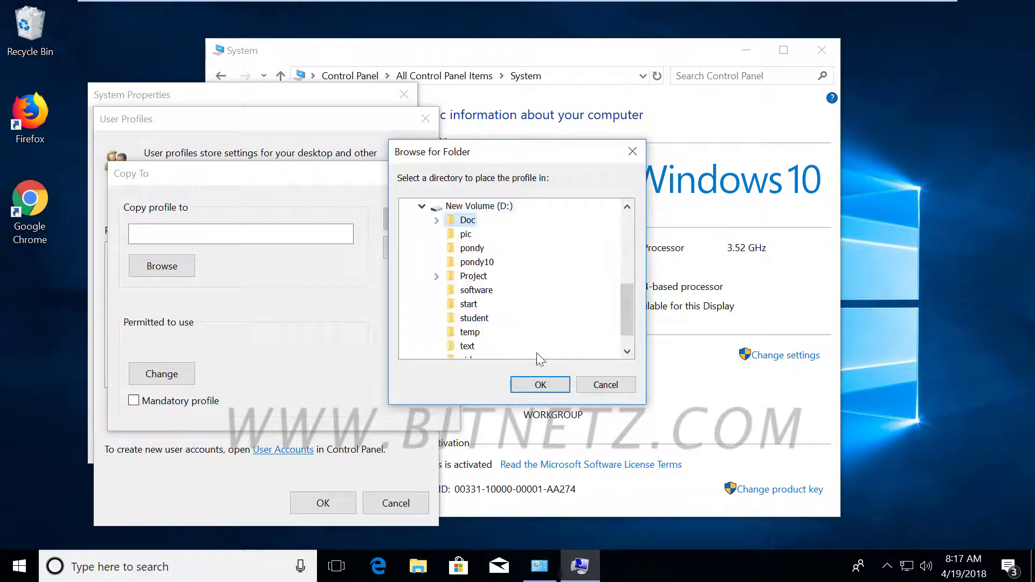
{"action": "left_click", "coordinate": [538, 385]}
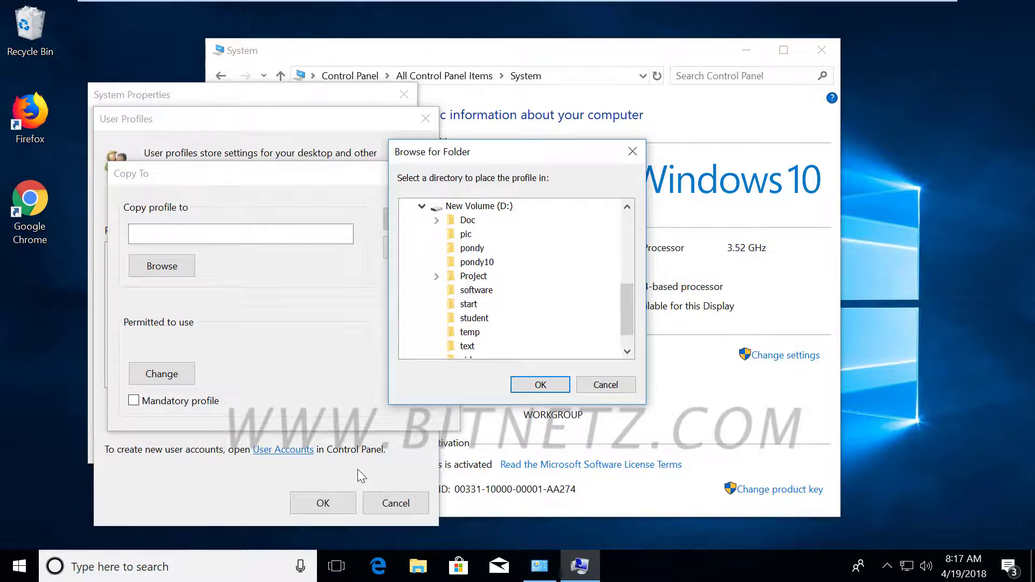
{"action": "left_click", "coordinate": [473, 222]}
{"action": "left_click", "coordinate": [539, 386]}
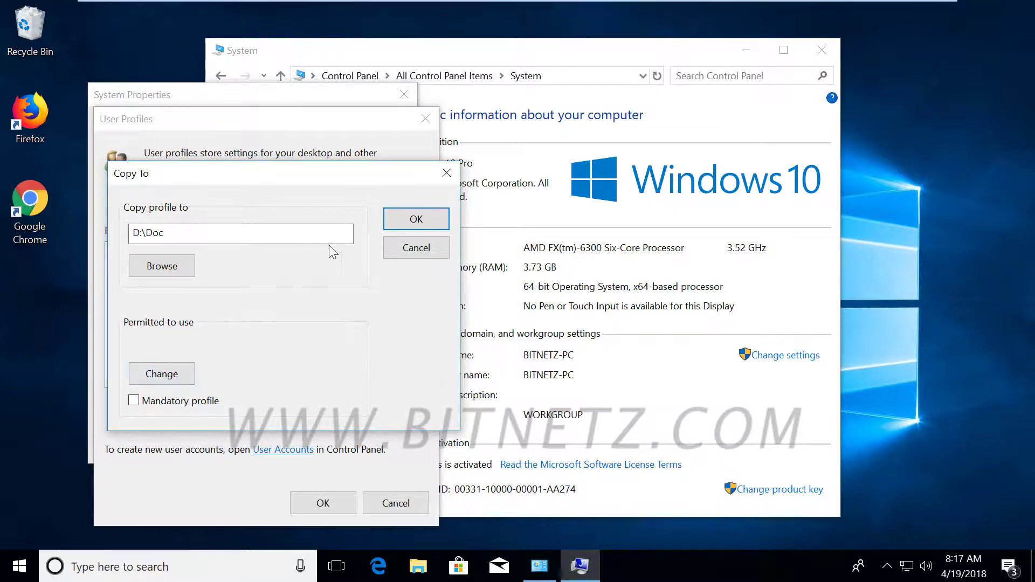
{"action": "left_click", "coordinate": [412, 219]}
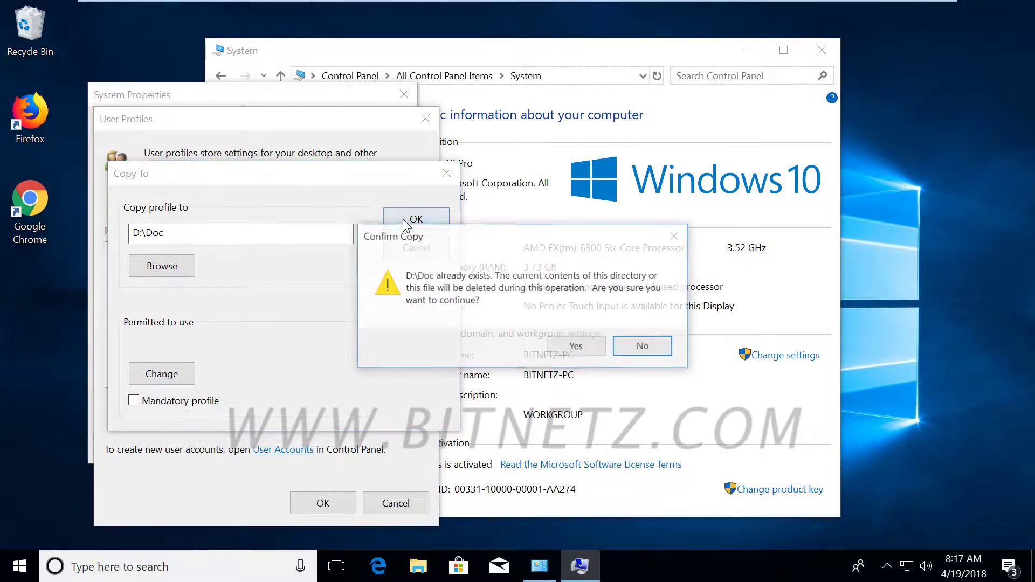
{"action": "left_click", "coordinate": [576, 346]}
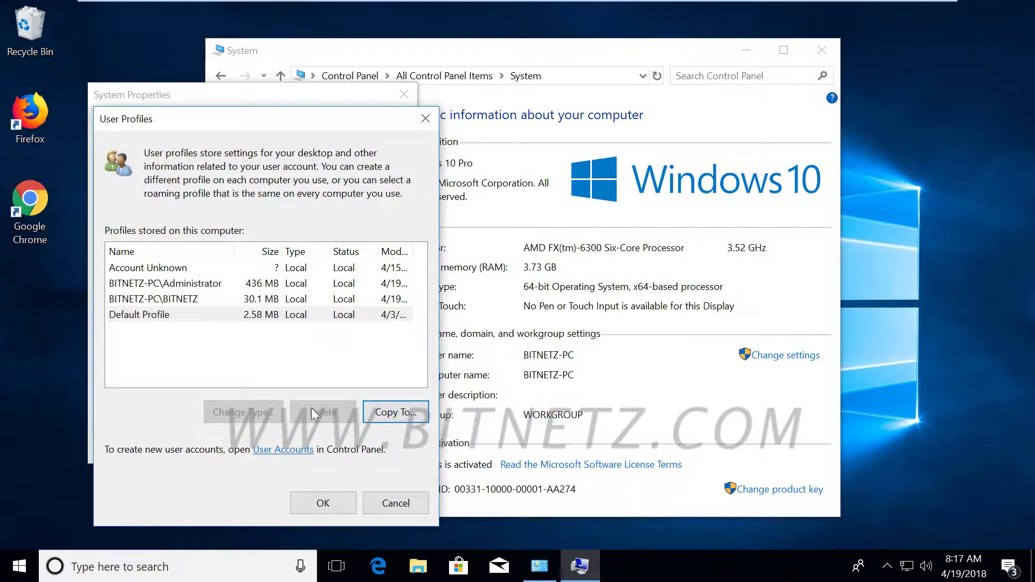
- Examine the copied profile's folders and files in D:\Doc using File Explorer, and close its window
{"action": "left_click", "coordinate": [416, 566]}
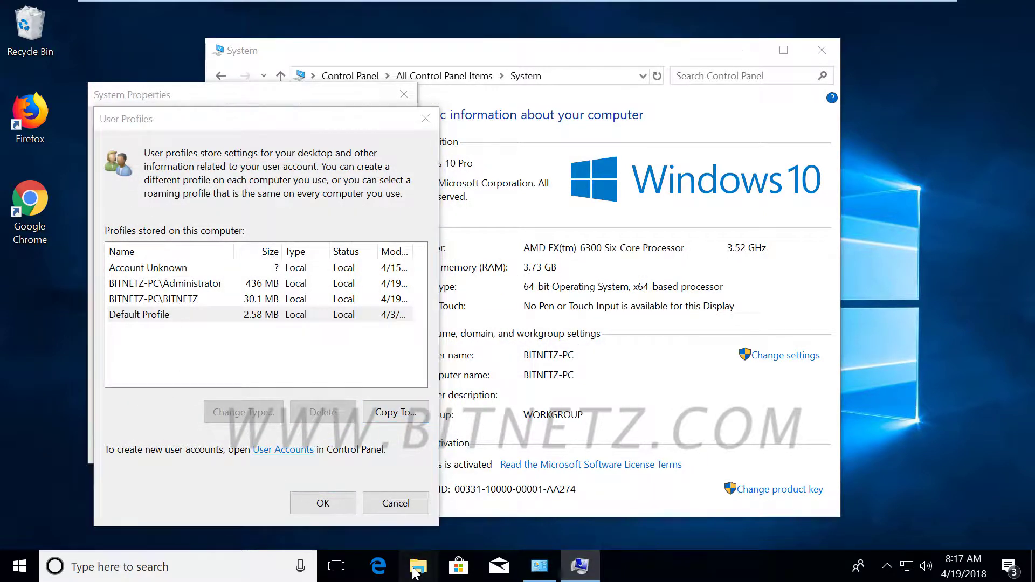
{"action": "left_click", "coordinate": [302, 346]}
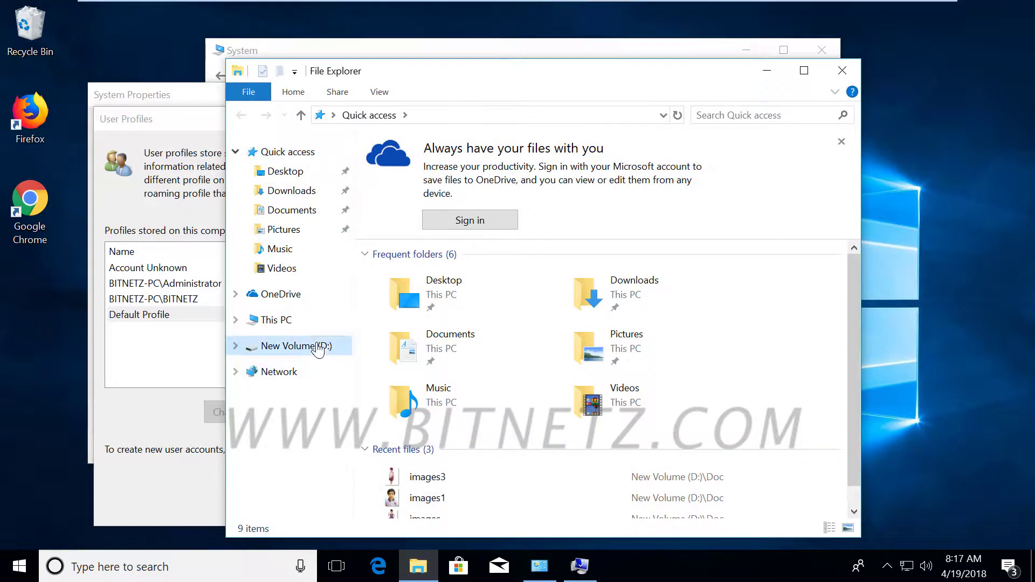
{"action": "double_click", "coordinate": [398, 165]}
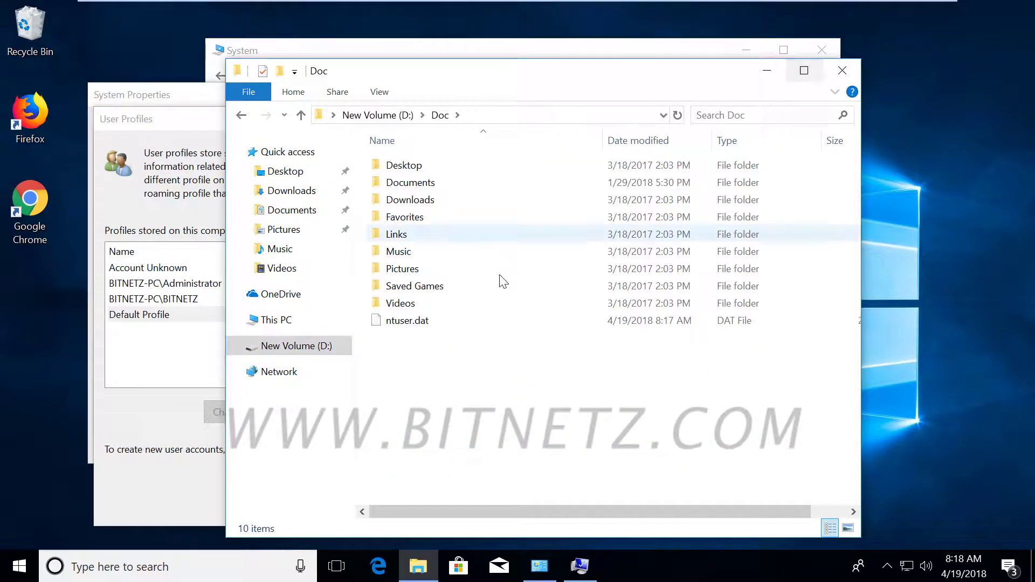
{"action": "left_click_drag", "start_coordinate": [458, 367], "coordinate": [354, 162]}
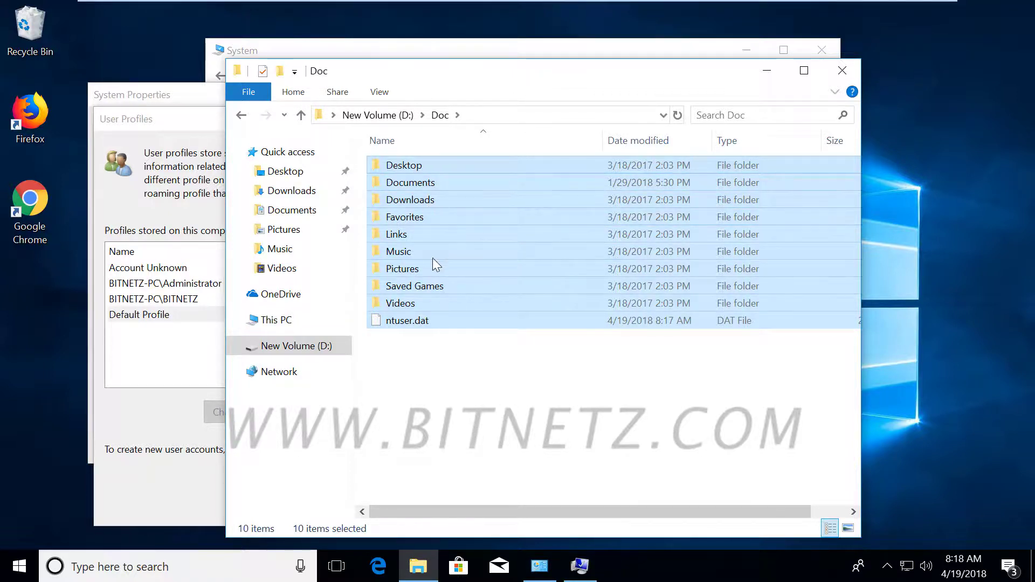
{"action": "right_click", "coordinate": [772, 113]}
{"action": "left_click", "coordinate": [842, 70]}
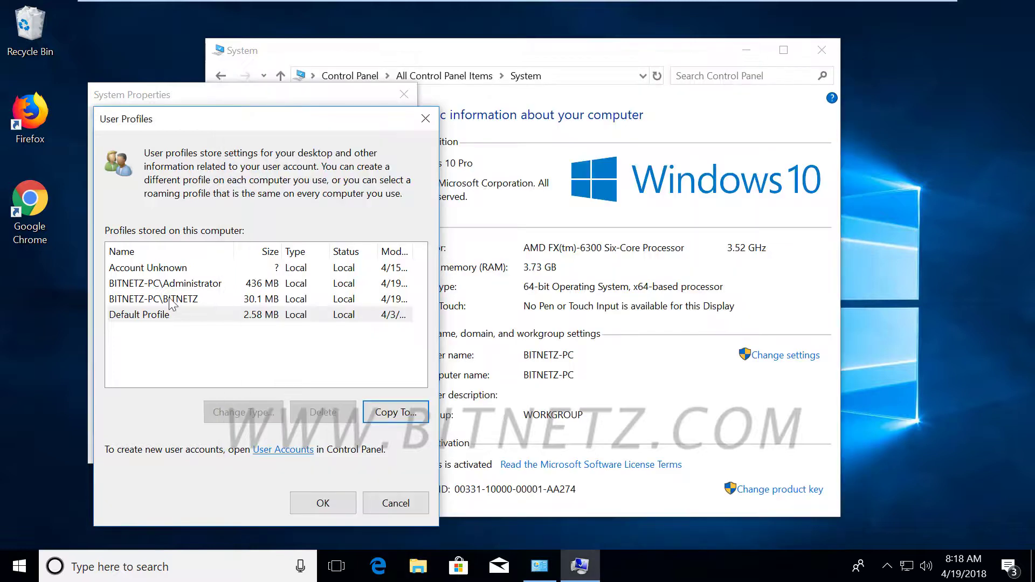
- Delete the Account Unknown profile from the profiles stored on the computer, agreeing to the deletion
{"action": "left_click", "coordinate": [169, 268]}
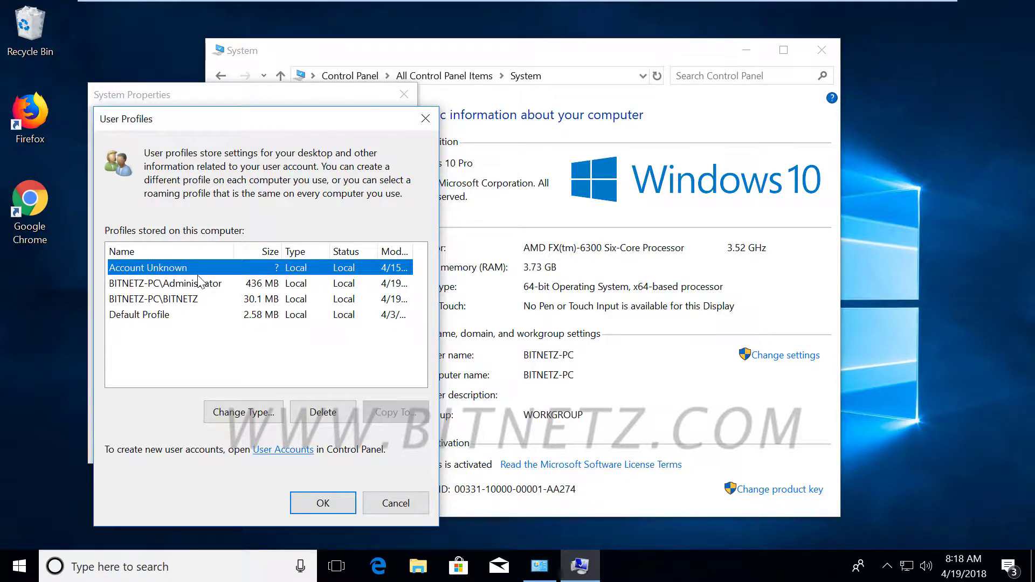
{"action": "left_click", "coordinate": [331, 415]}
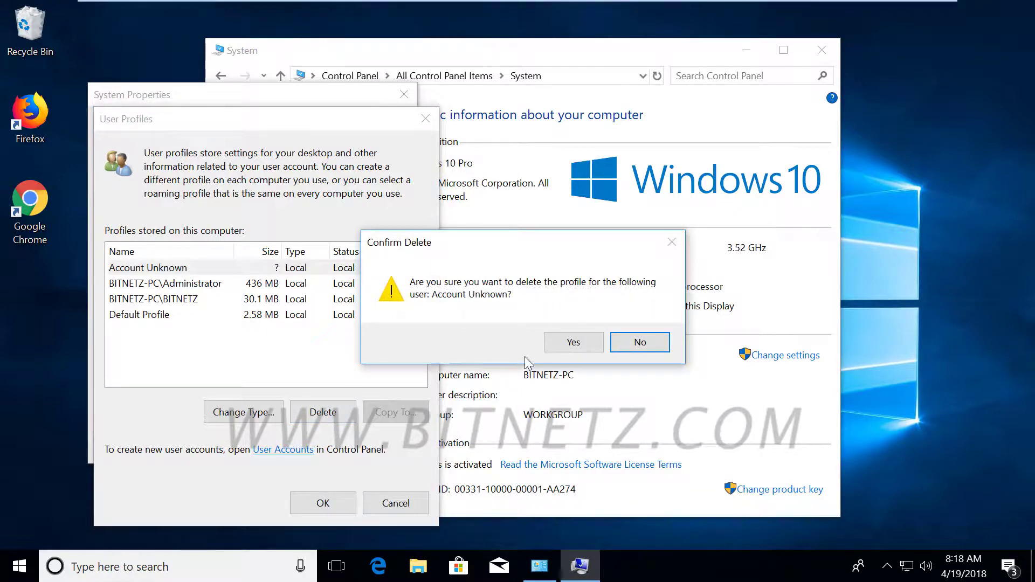
{"action": "left_click", "coordinate": [581, 348]}
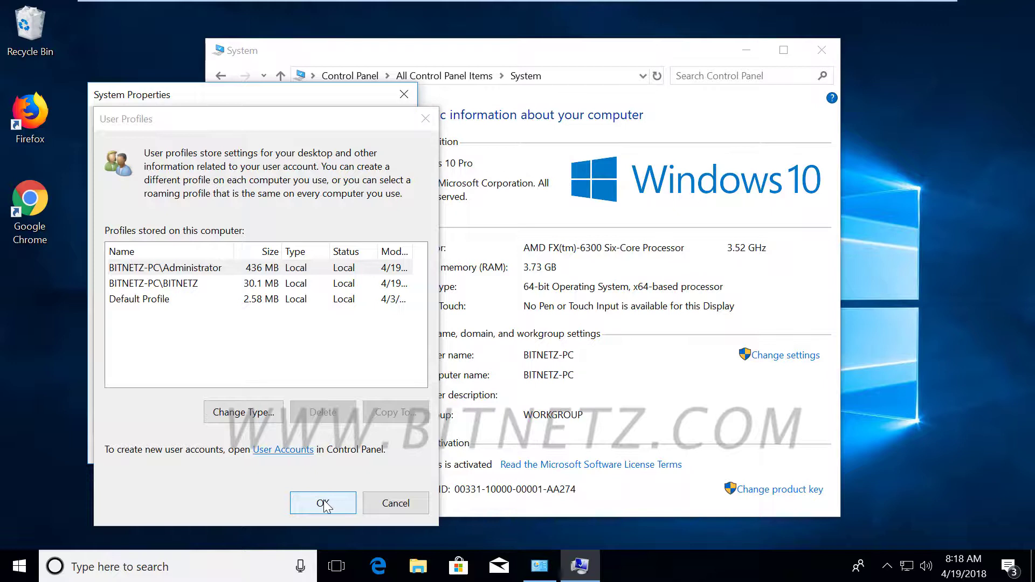
- Check the Administrator, BITNETZ and Default Profile entries, and close the User Profiles, System Properties and System windows
{"action": "left_click", "coordinate": [118, 270]}
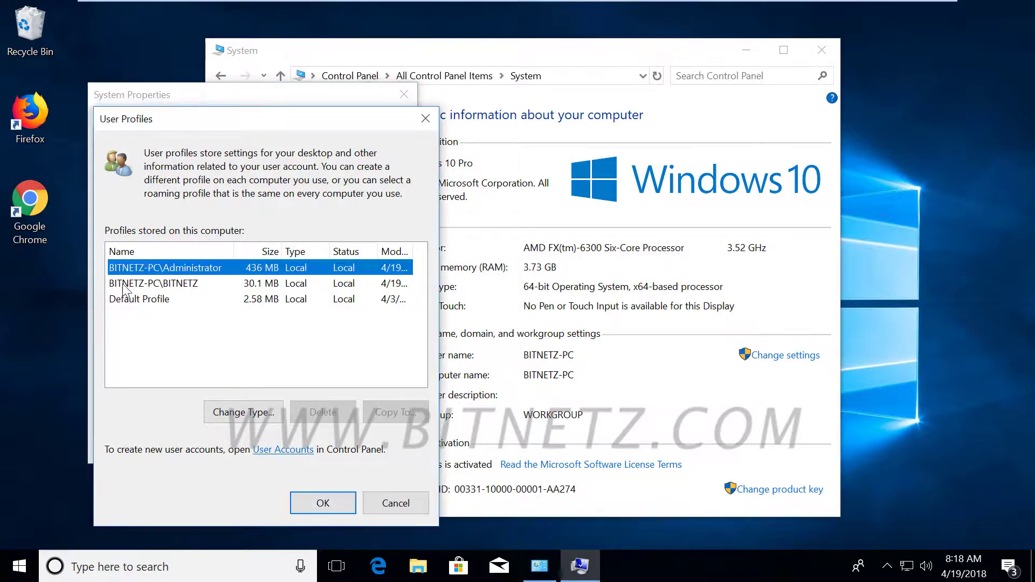
{"action": "left_click", "coordinate": [125, 280]}
{"action": "left_click", "coordinate": [144, 299]}
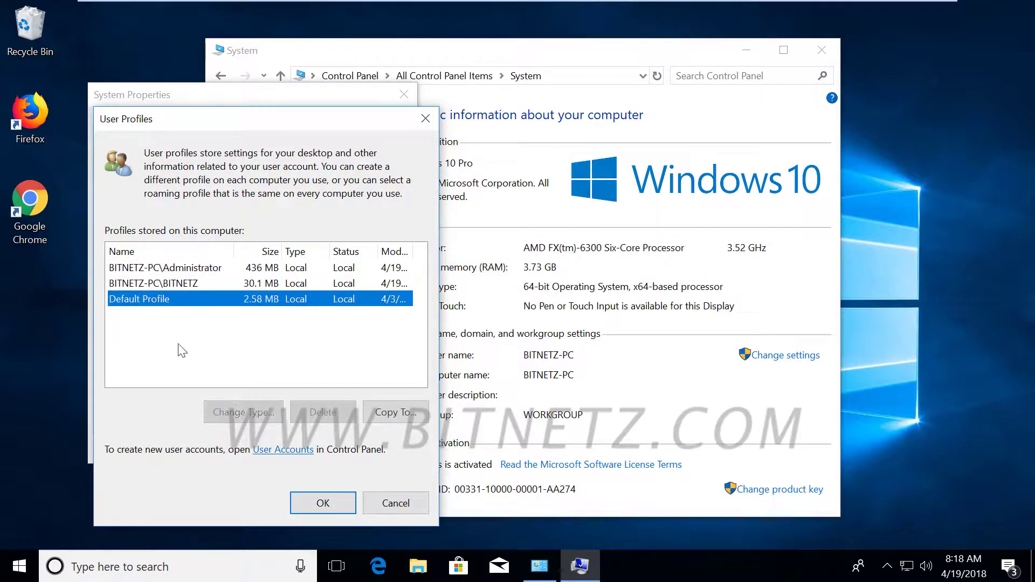
{"action": "left_click", "coordinate": [323, 500]}
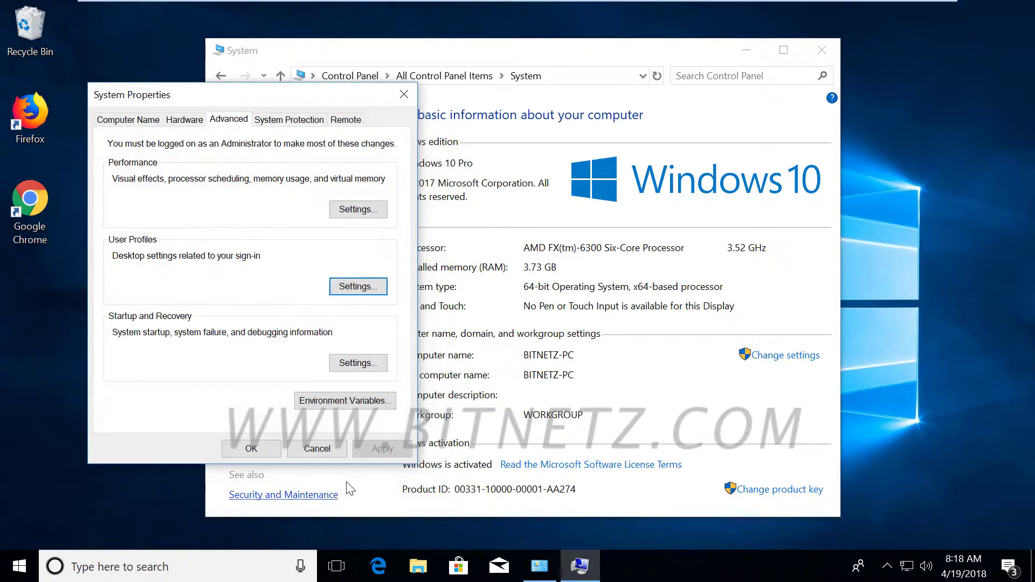
{"action": "left_click", "coordinate": [267, 448]}
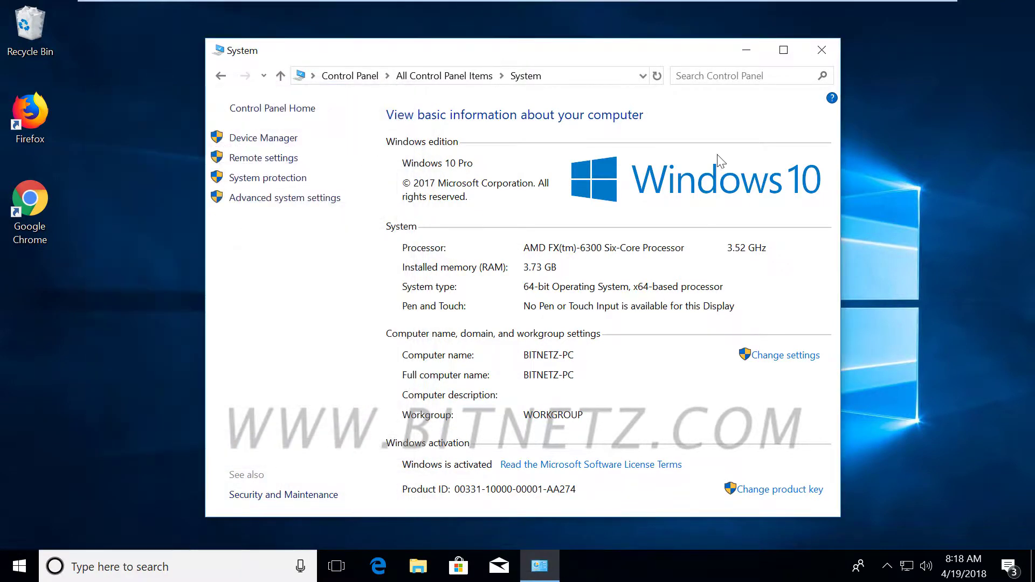
{"action": "left_click", "coordinate": [821, 49]}
- Open the folder C:\Users in a maximized File Explorer window and select the BITNETZ folder
{"action": "left_click", "coordinate": [418, 566]}
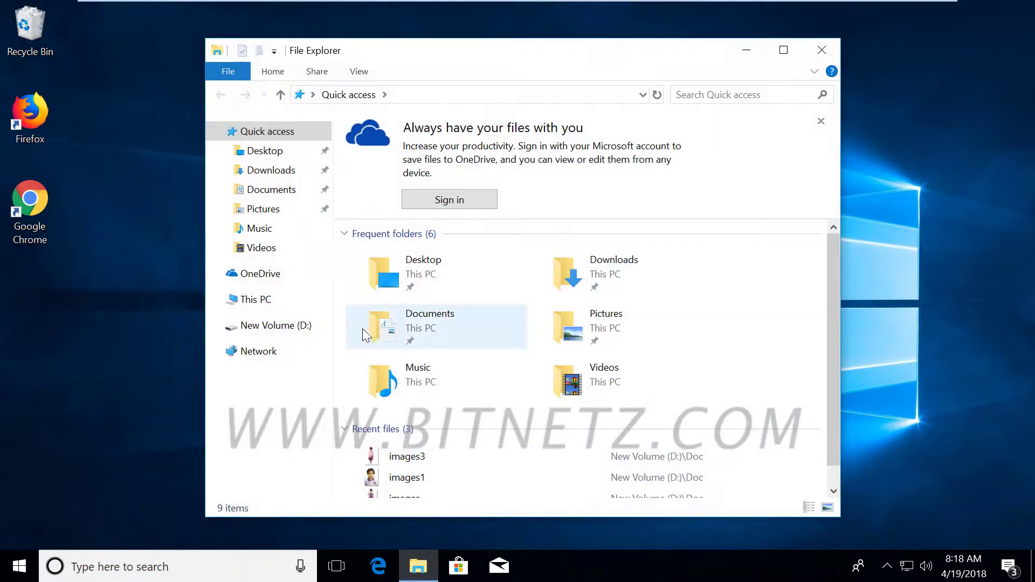
{"action": "left_click", "coordinate": [263, 305]}
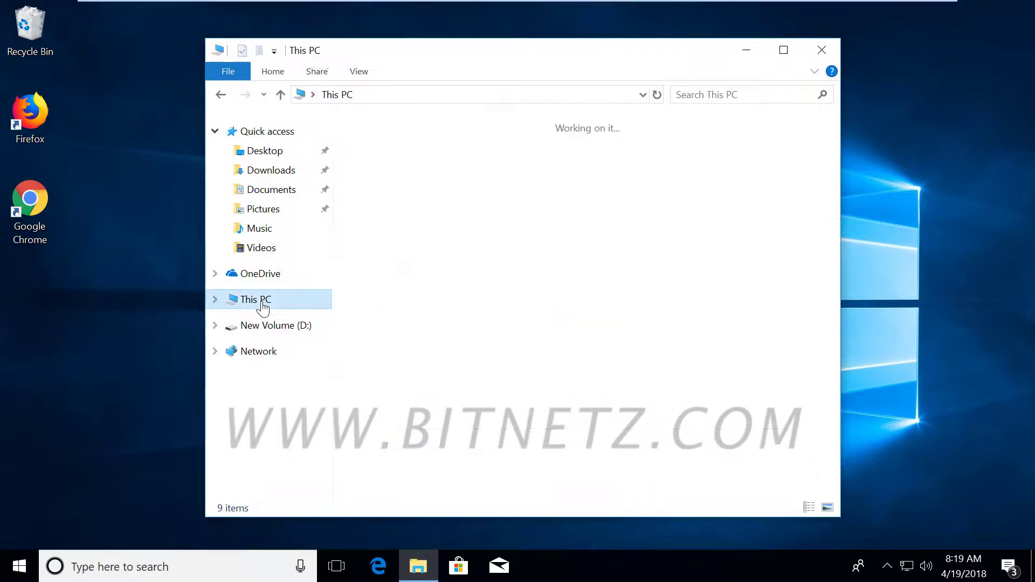
{"action": "double_click", "coordinate": [449, 376]}
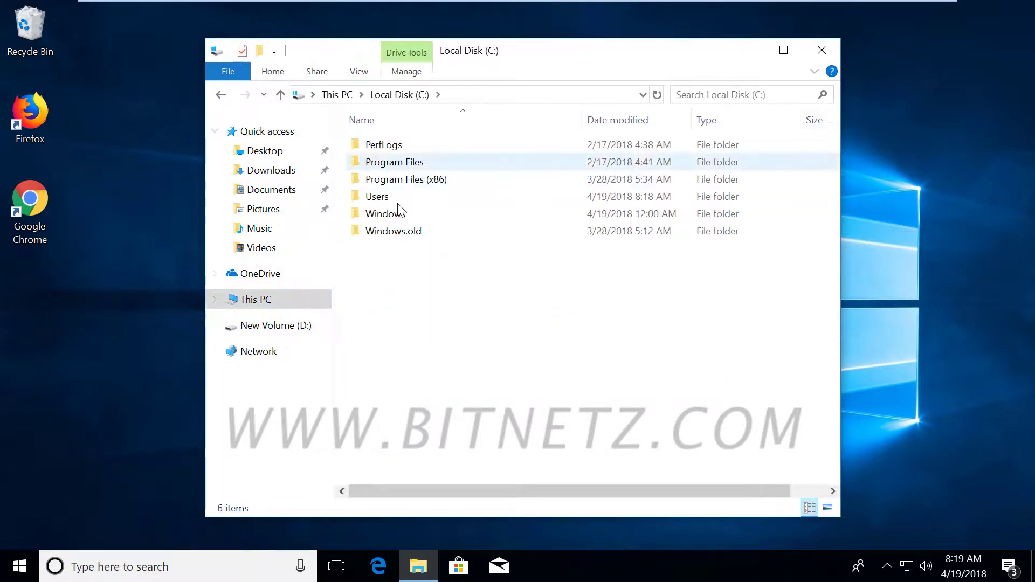
{"action": "double_click", "coordinate": [398, 196]}
{"action": "left_click", "coordinate": [785, 51]}
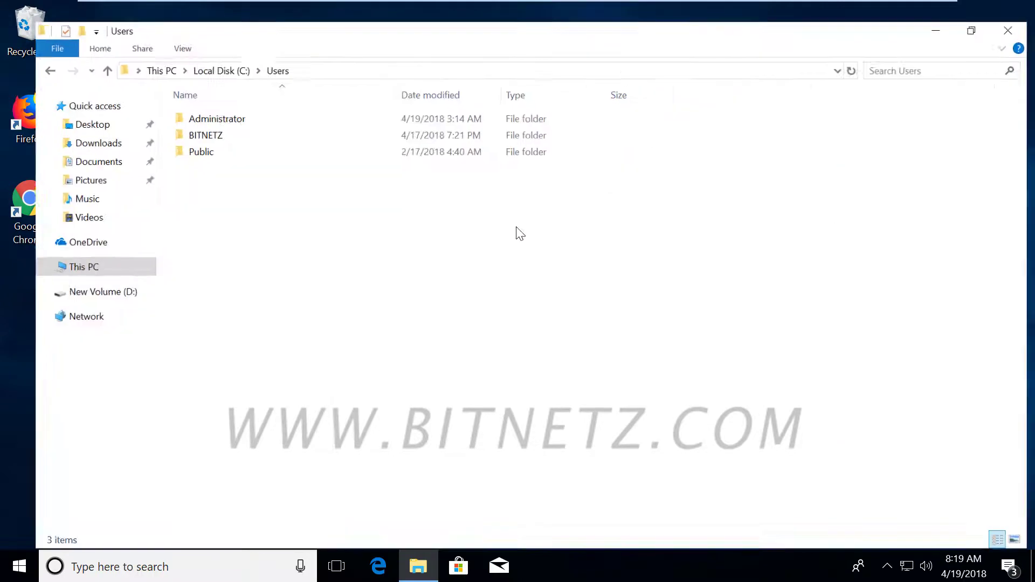
{"action": "key", "text": "Down"}
{"action": "left_click", "coordinate": [194, 120]}
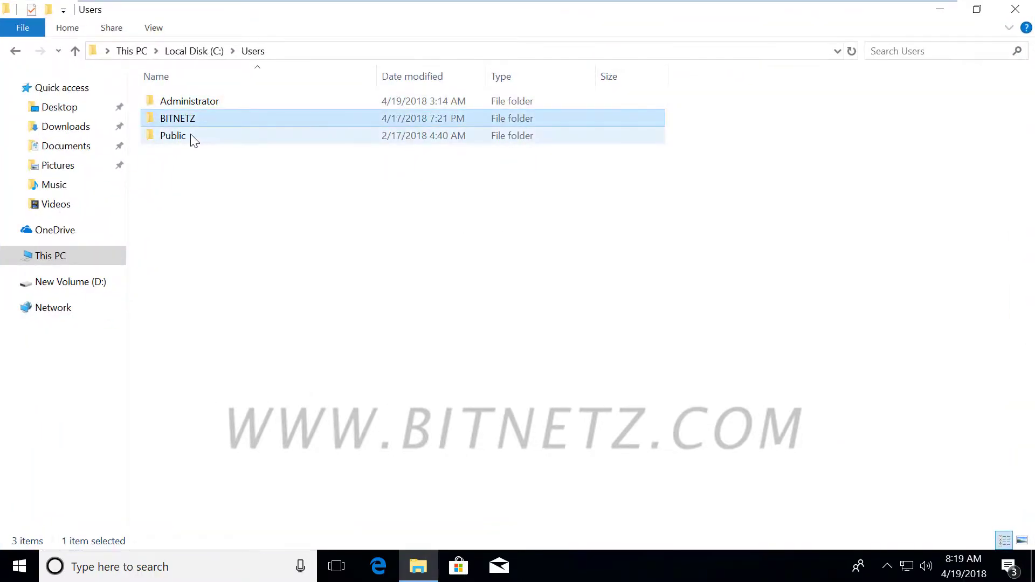
- Set the folder options to show hidden files and stop hiding empty drives, known extensions, folder merge conflicts and protected operating system files
{"action": "left_click", "coordinate": [154, 28]}
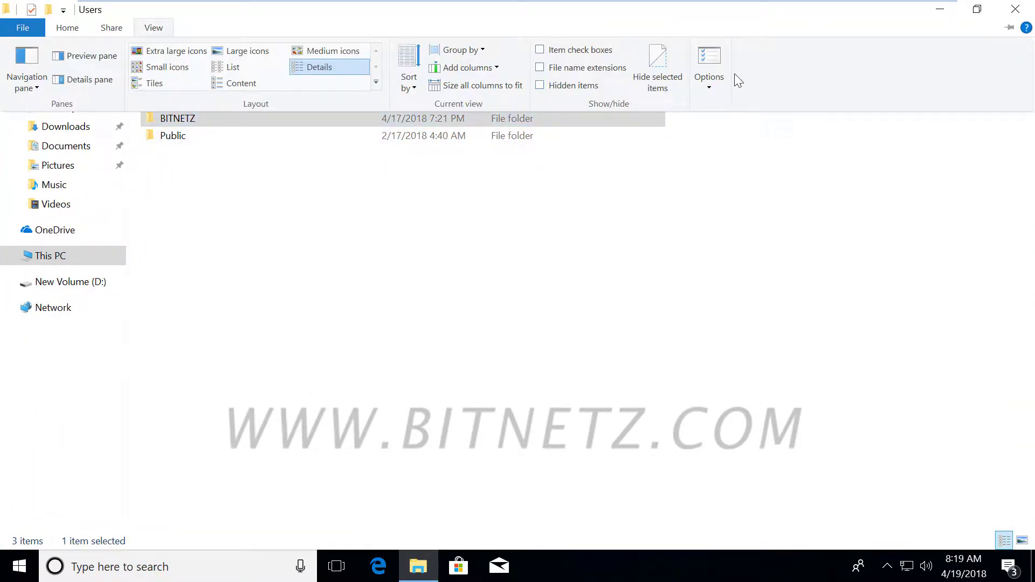
{"action": "left_click", "coordinate": [714, 85]}
{"action": "left_click", "coordinate": [84, 118]}
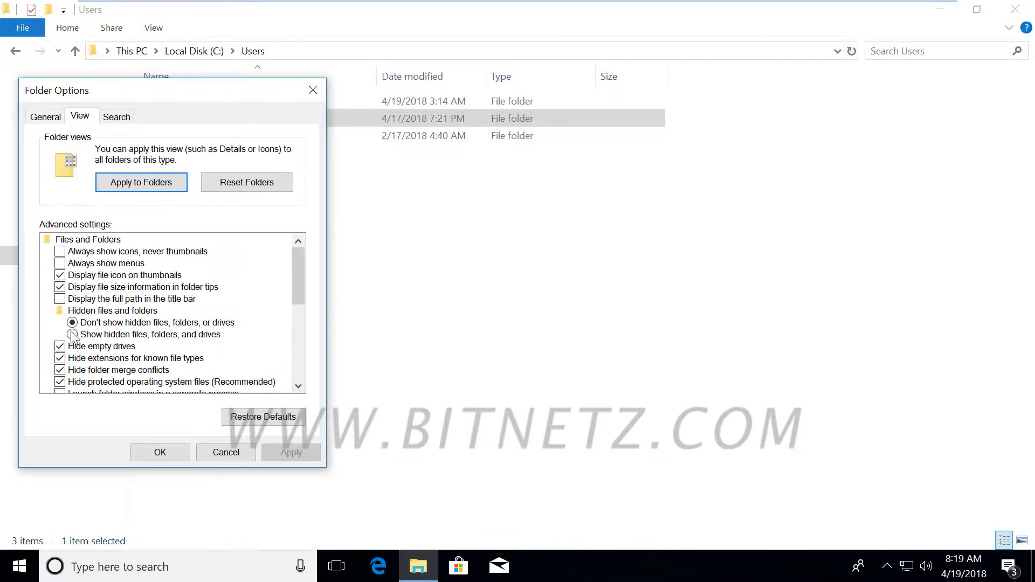
{"action": "left_click", "coordinate": [73, 335]}
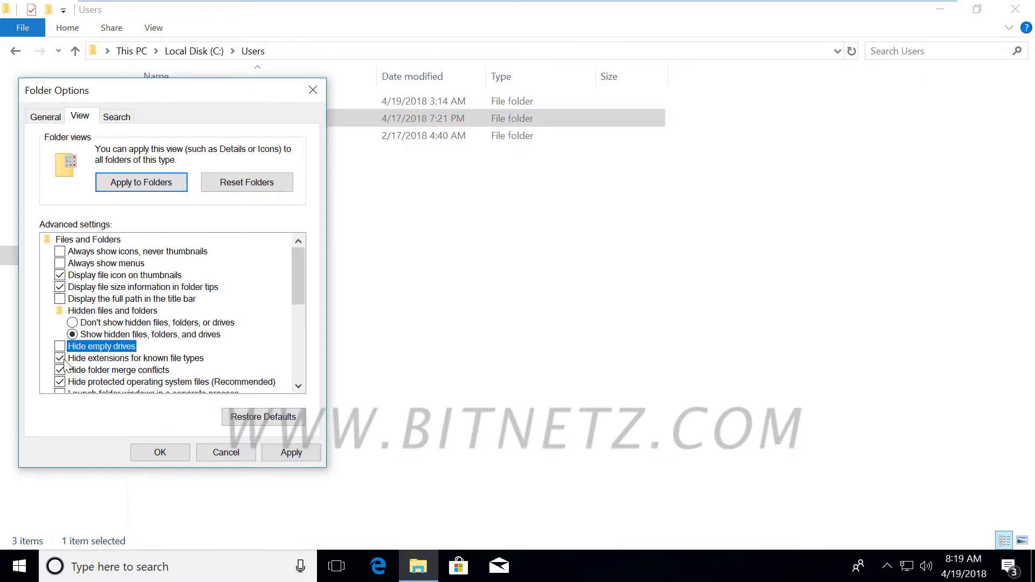
{"action": "left_click", "coordinate": [59, 382]}
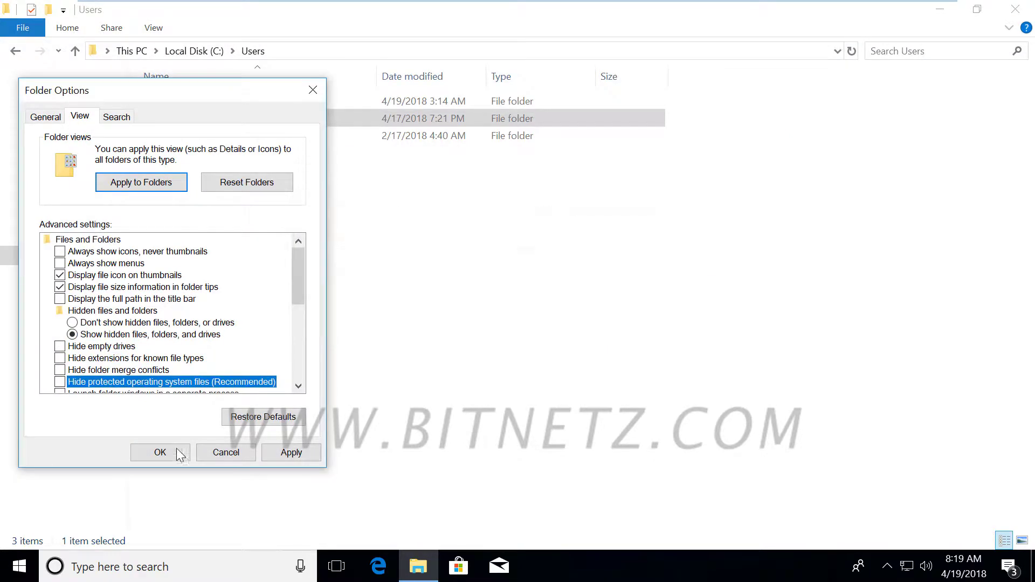
{"action": "left_click", "coordinate": [182, 453]}
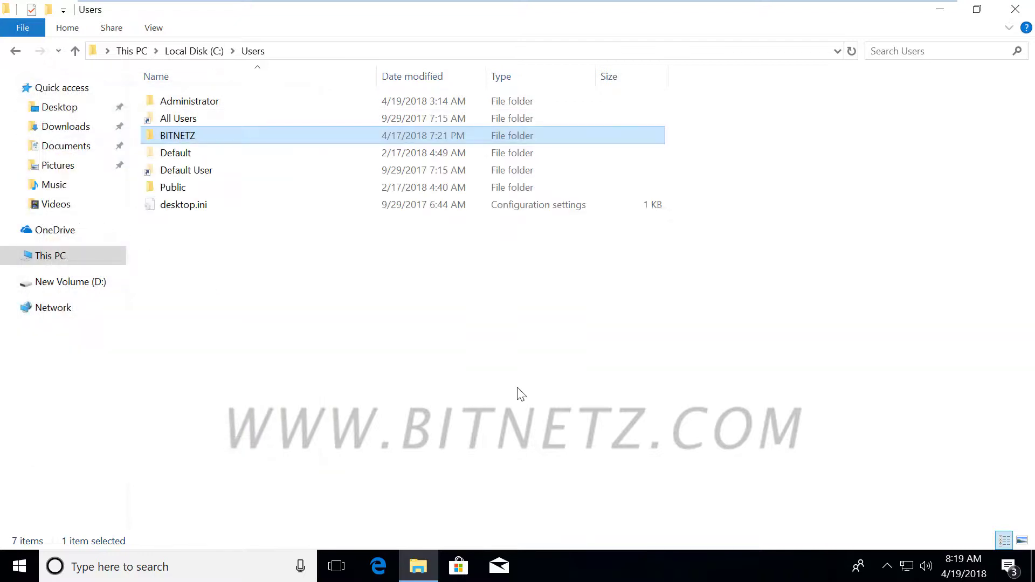
- Examine the contents of the Default and BITNETZ profile folders in C:\Users, returning to Users after each
{"action": "left_click", "coordinate": [185, 153]}
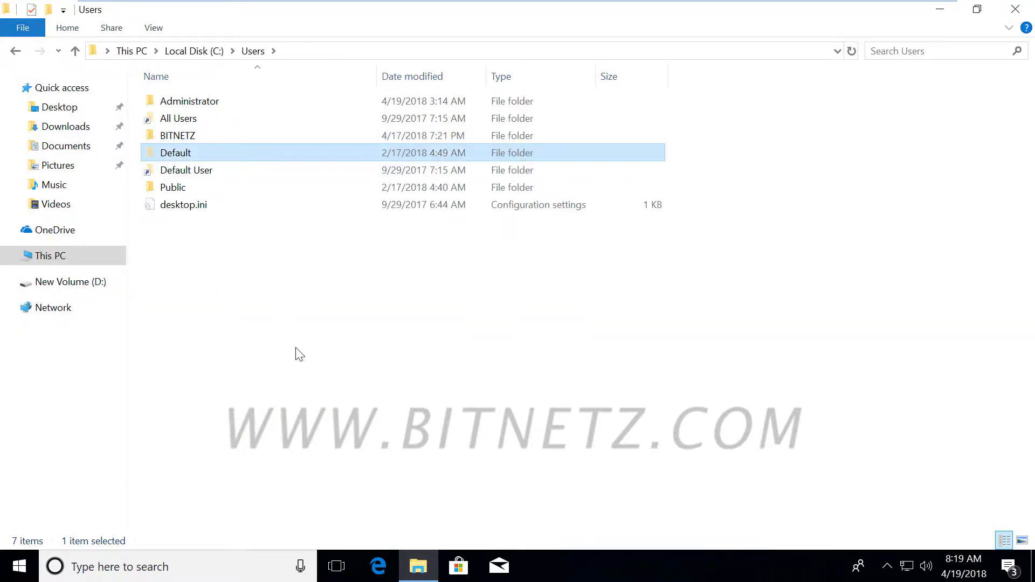
{"action": "double_click", "coordinate": [205, 153]}
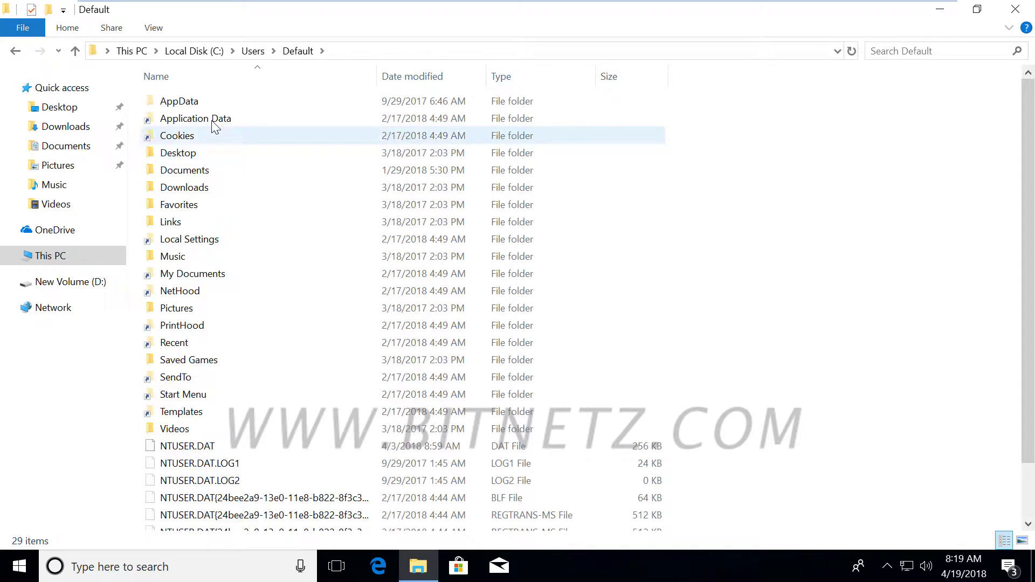
{"action": "left_click", "coordinate": [253, 52]}
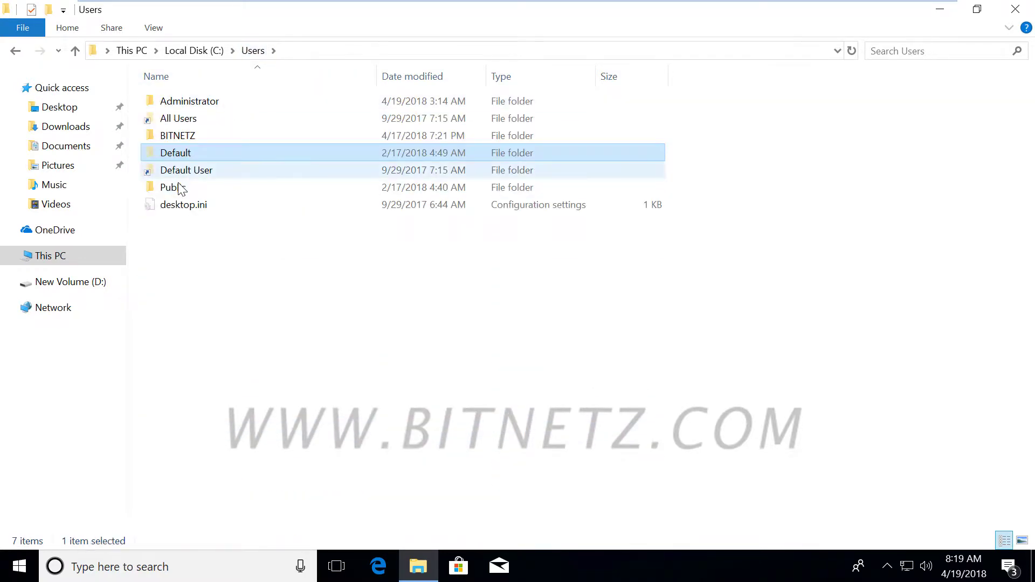
{"action": "double_click", "coordinate": [189, 138]}
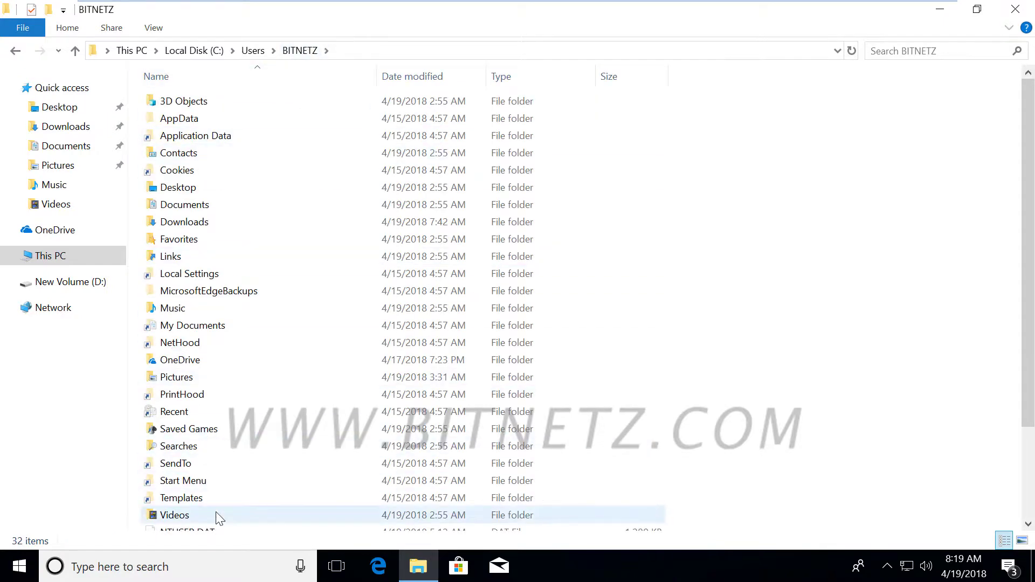
{"action": "left_click", "coordinate": [253, 51]}
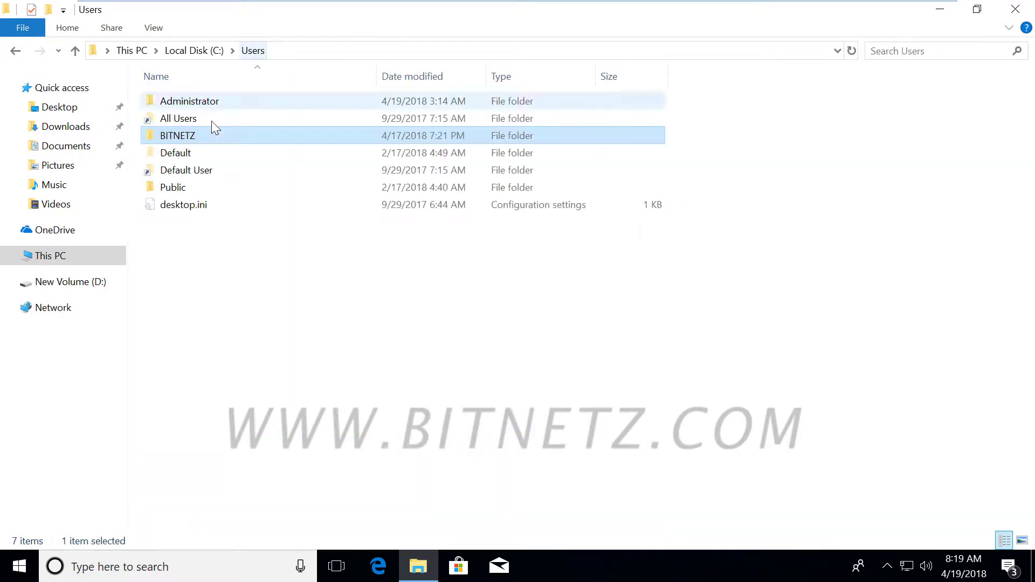
- Look through the Default profile folder's files and its AppData subfolder, checking the Roaming and Local folders
{"action": "double_click", "coordinate": [194, 156]}
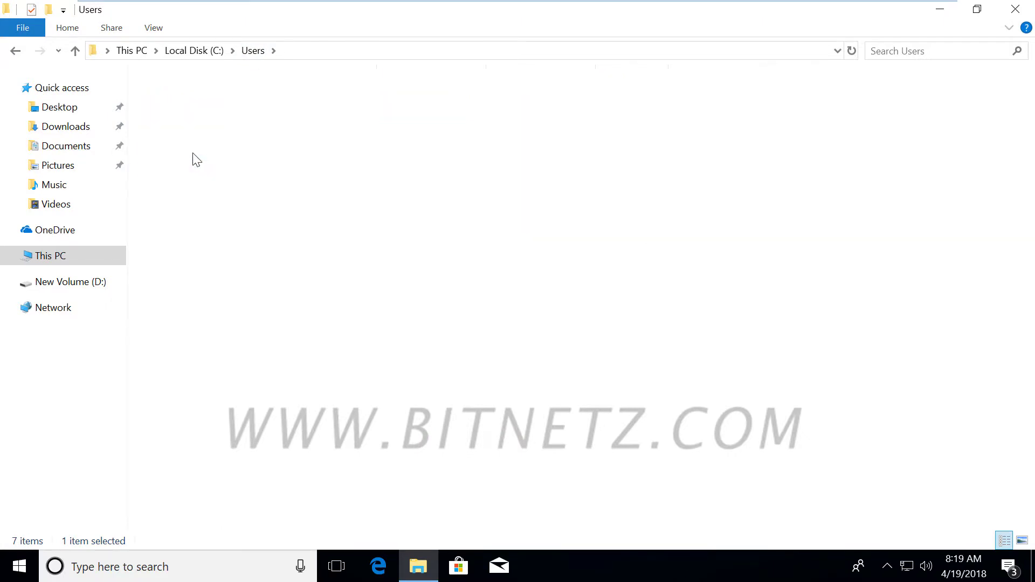
{"action": "scroll", "coordinate": [266, 360], "scroll_direction": "down", "scroll_amount": 1}
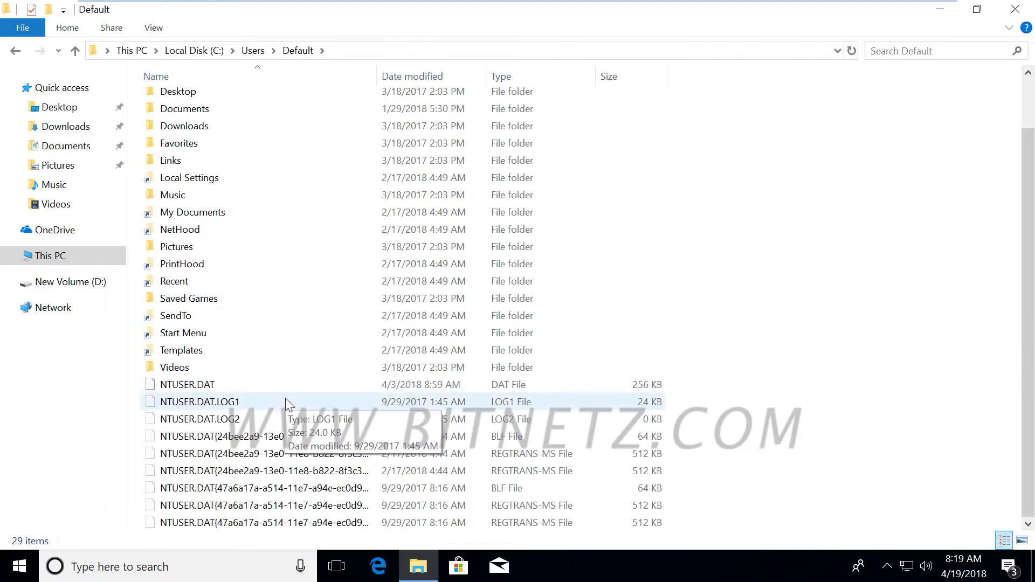
{"action": "scroll", "coordinate": [286, 391], "scroll_direction": "up", "scroll_amount": 1}
{"action": "left_click", "coordinate": [193, 103]}
{"action": "double_click", "coordinate": [193, 105]}
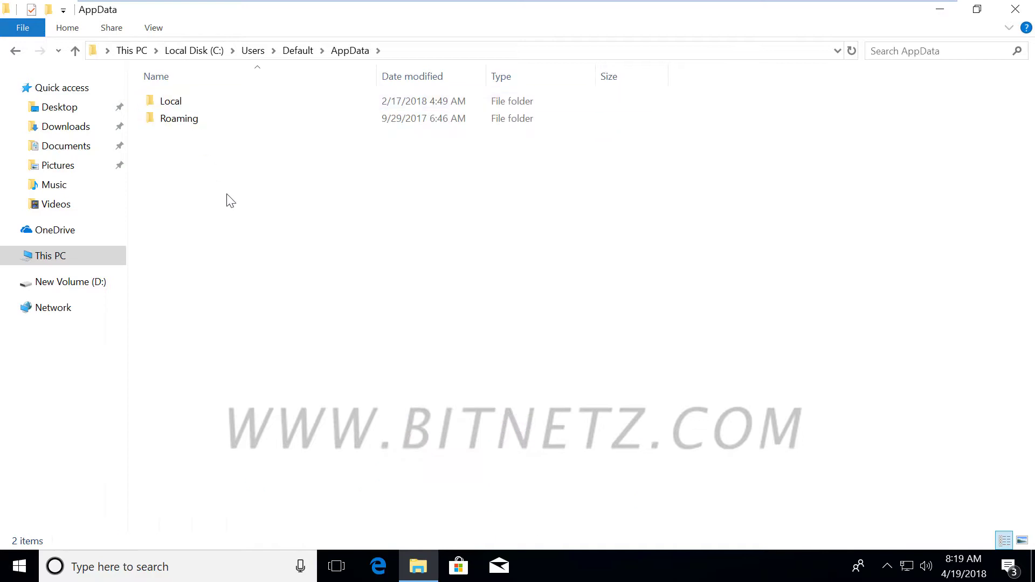
{"action": "left_click", "coordinate": [200, 124]}
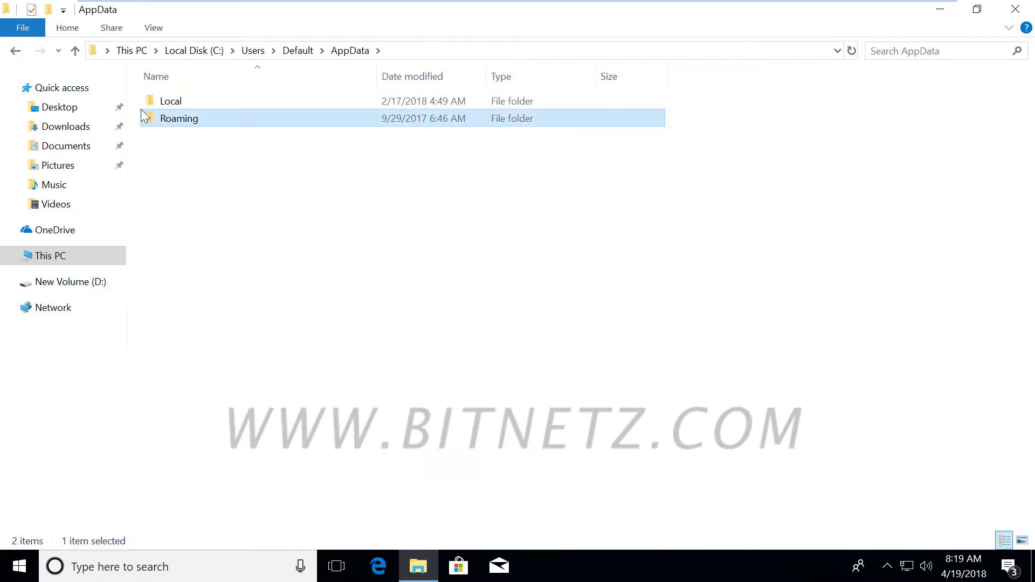
{"action": "left_click", "coordinate": [176, 99]}
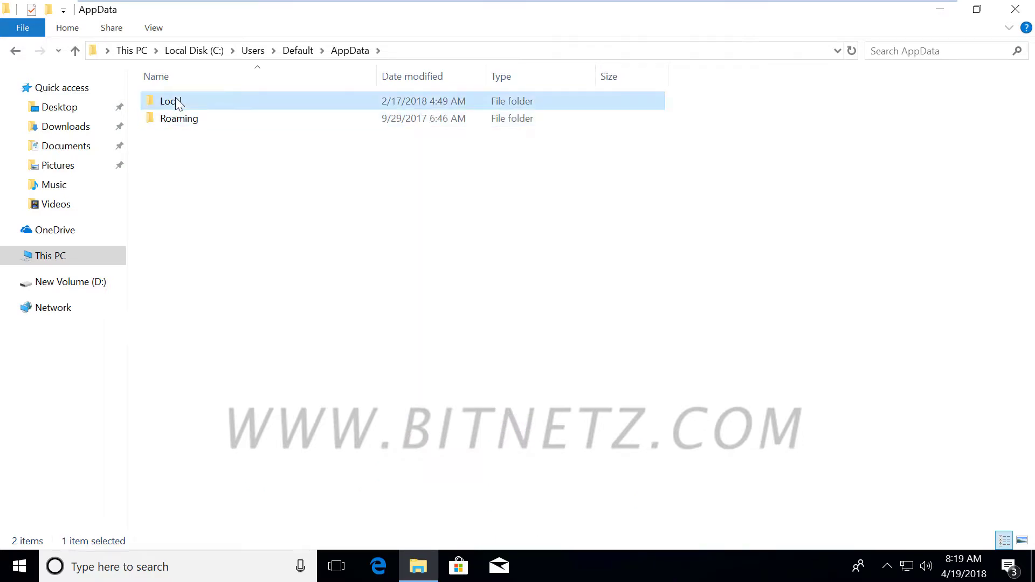